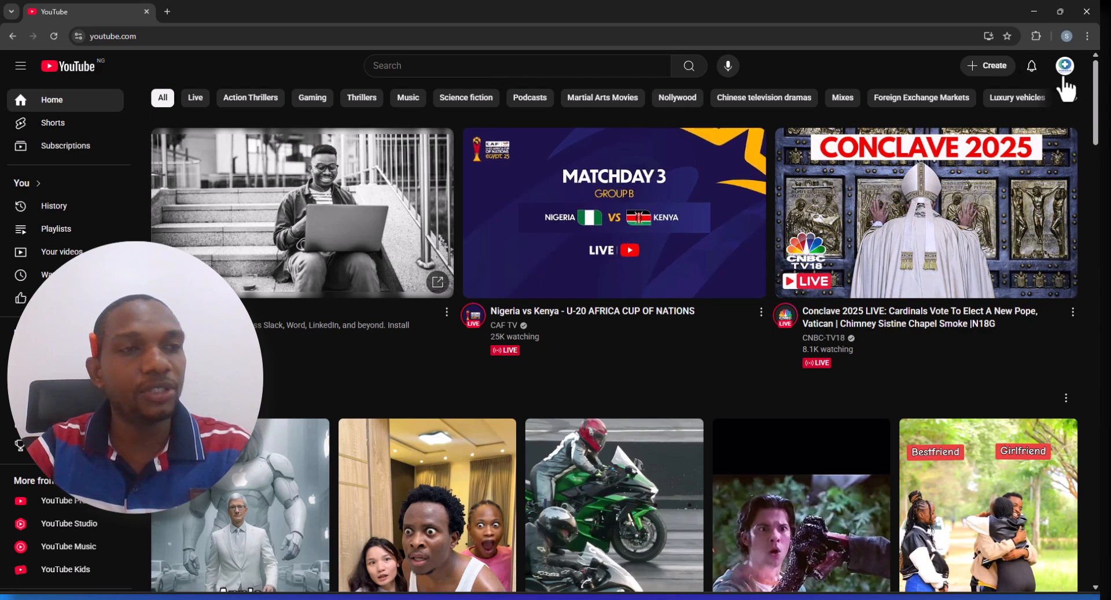
pyautogui.click(1065, 68)
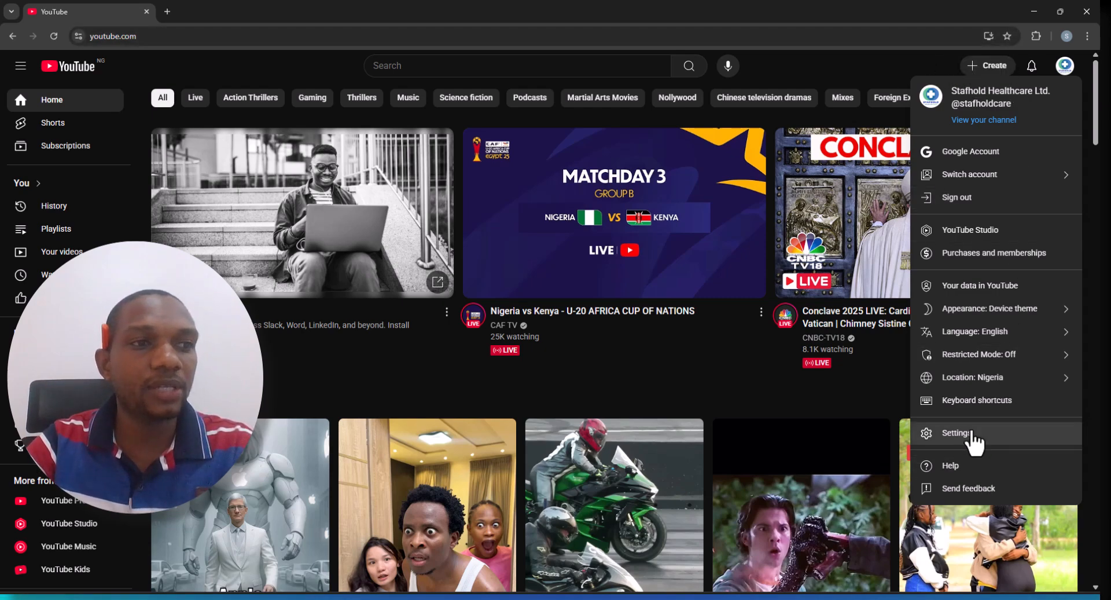
pyautogui.click(976, 443)
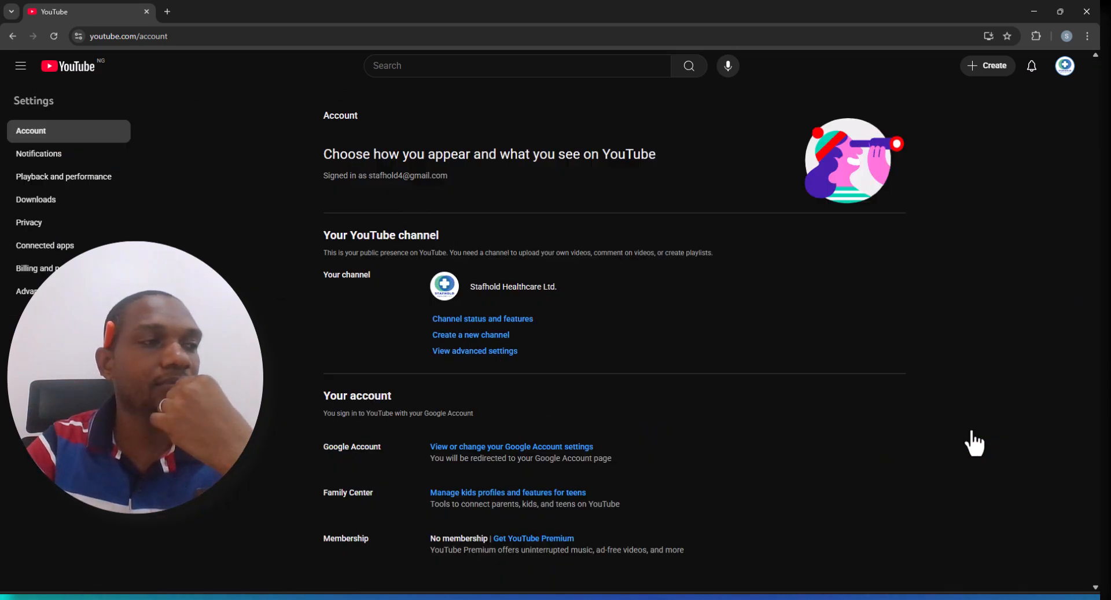
pyautogui.click(466, 341)
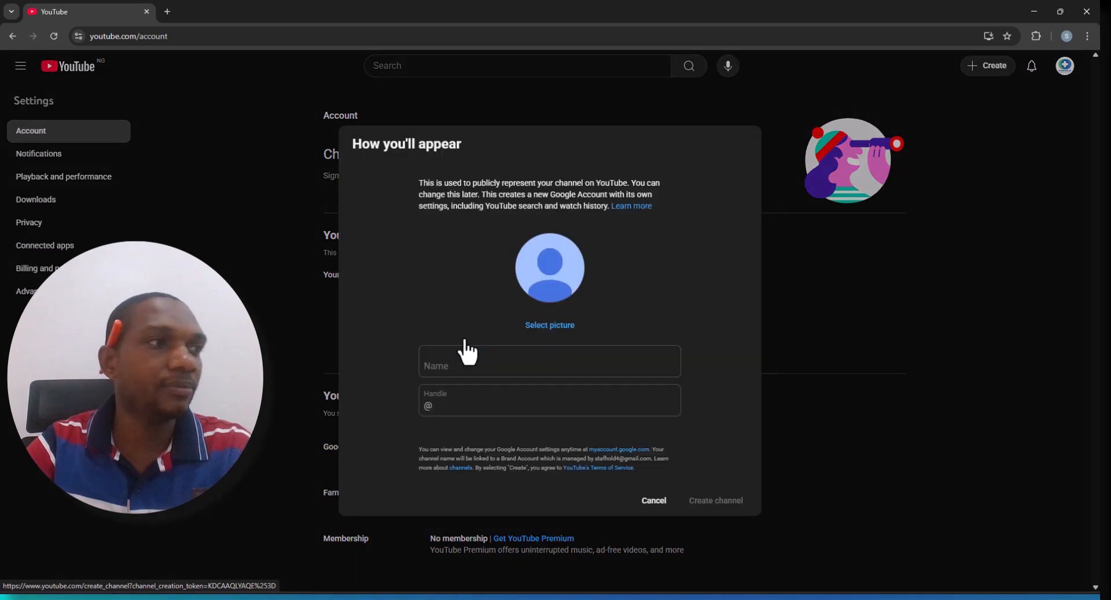
pyautogui.click(469, 354)
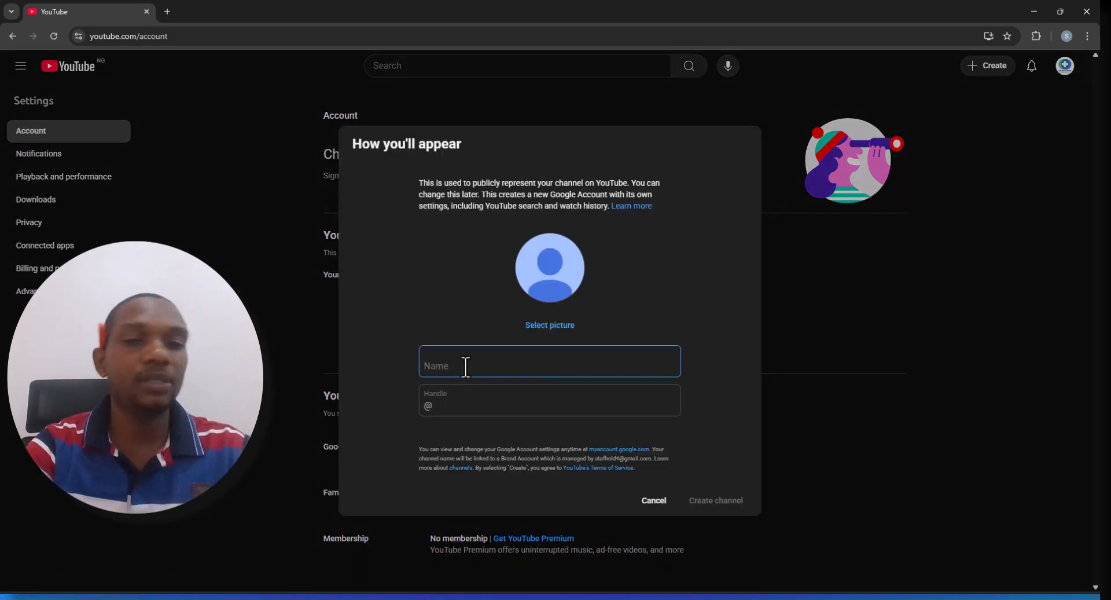
pyautogui.write('OBS STU')
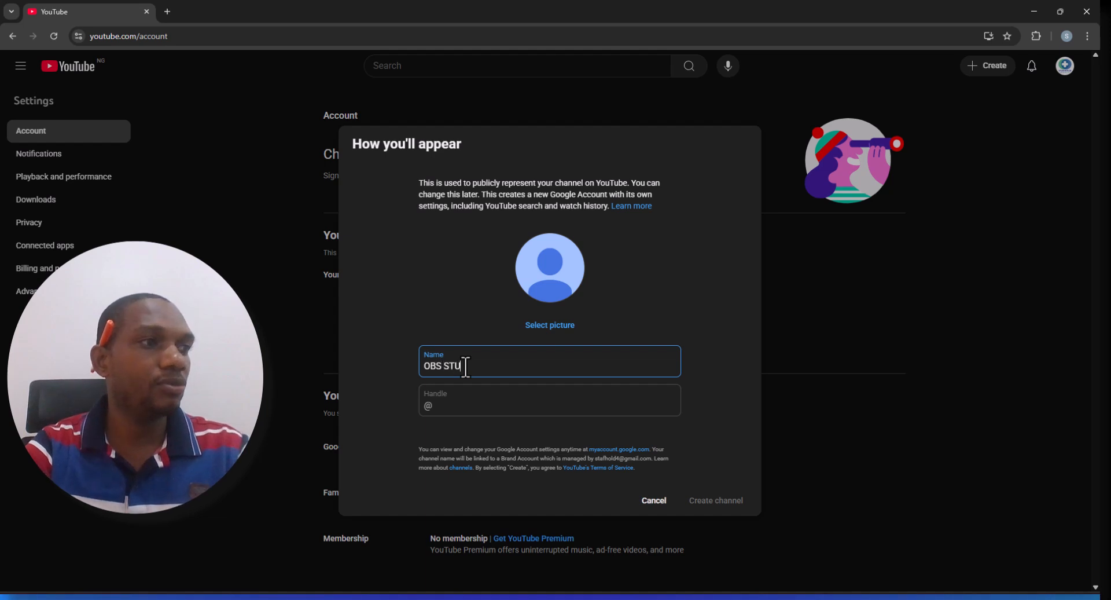
pyautogui.write('DIO 20')
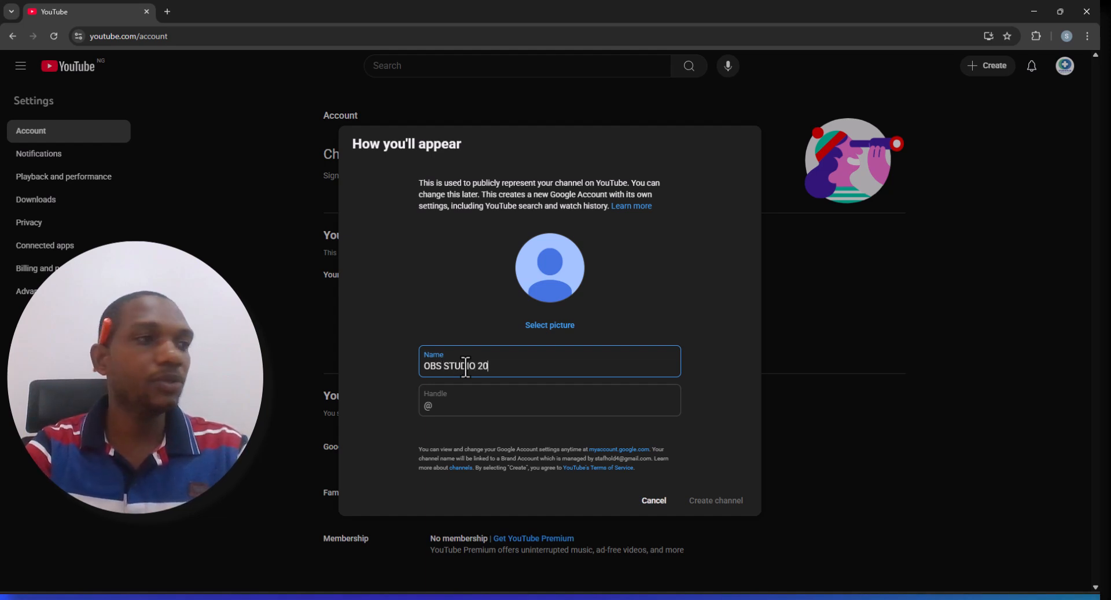
pyautogui.write('2')
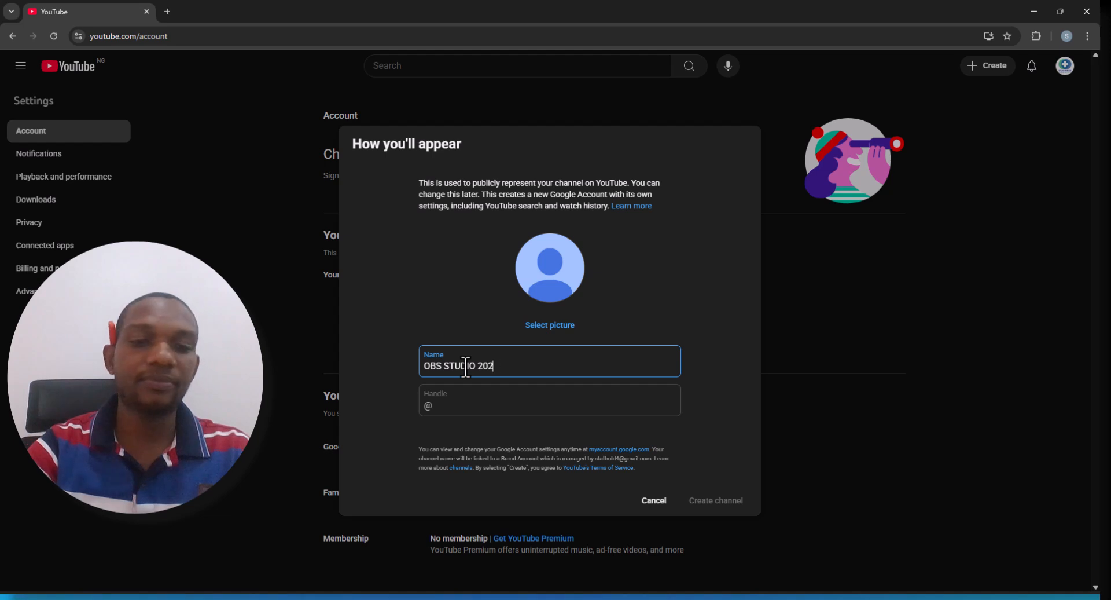
pyautogui.write('5')
pyautogui.click(537, 401)
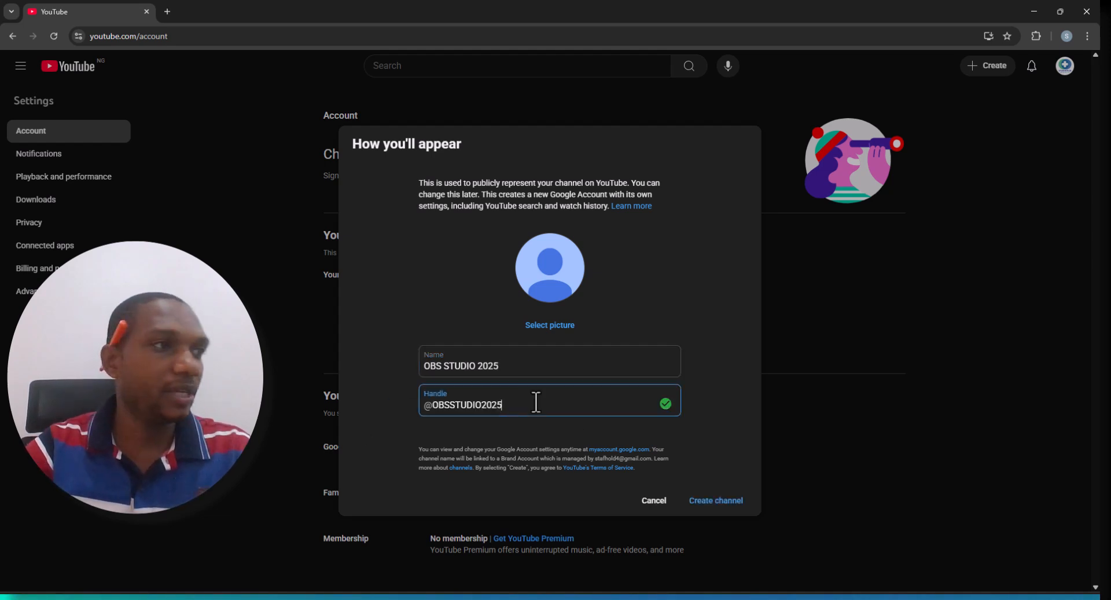
# Upload ipad village.jpeg from the computer as the channel picture, then create the channel
pyautogui.click(549, 326)
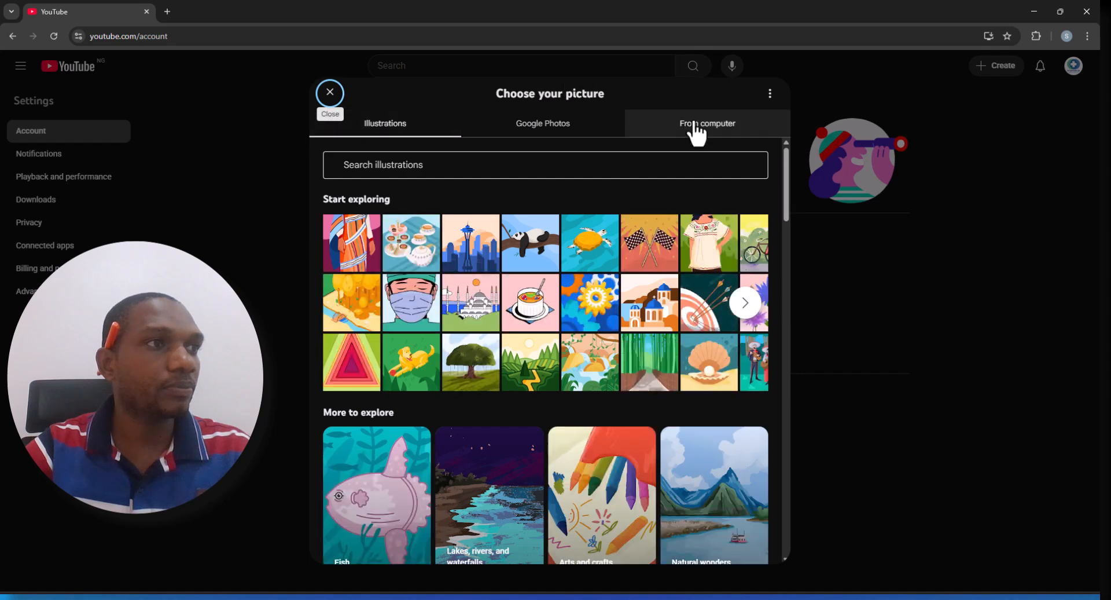
pyautogui.click(701, 132)
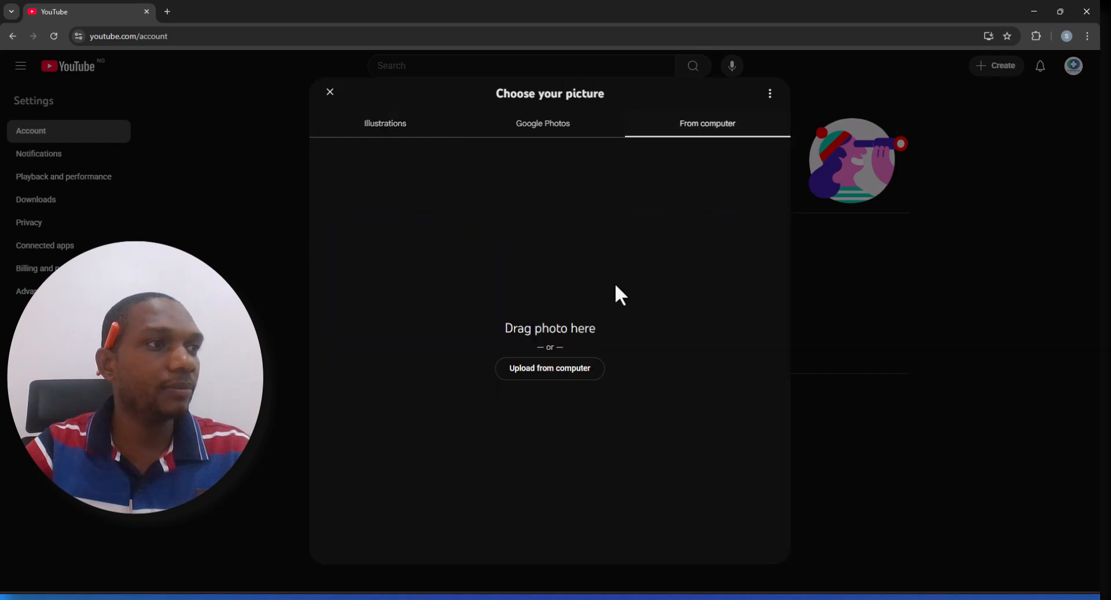
pyautogui.click(546, 371)
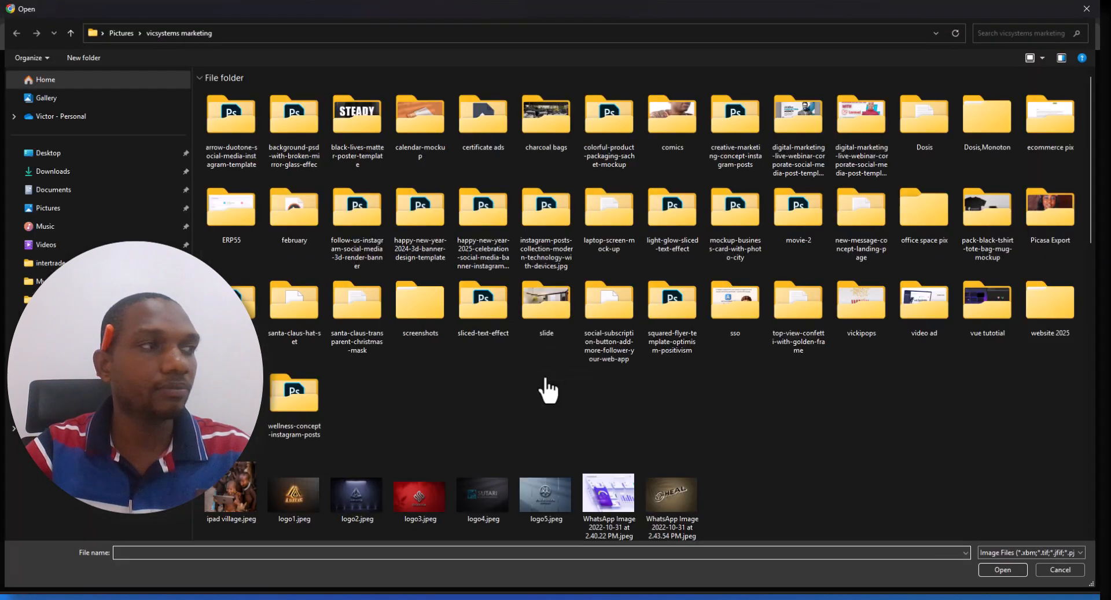
pyautogui.doubleClick(225, 503)
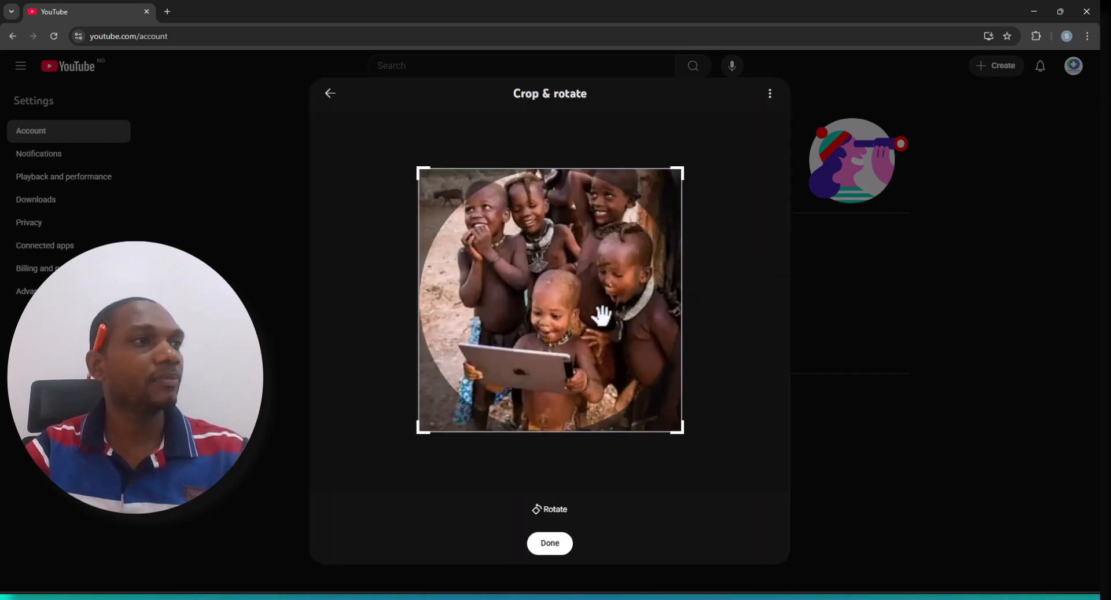
pyautogui.click(553, 550)
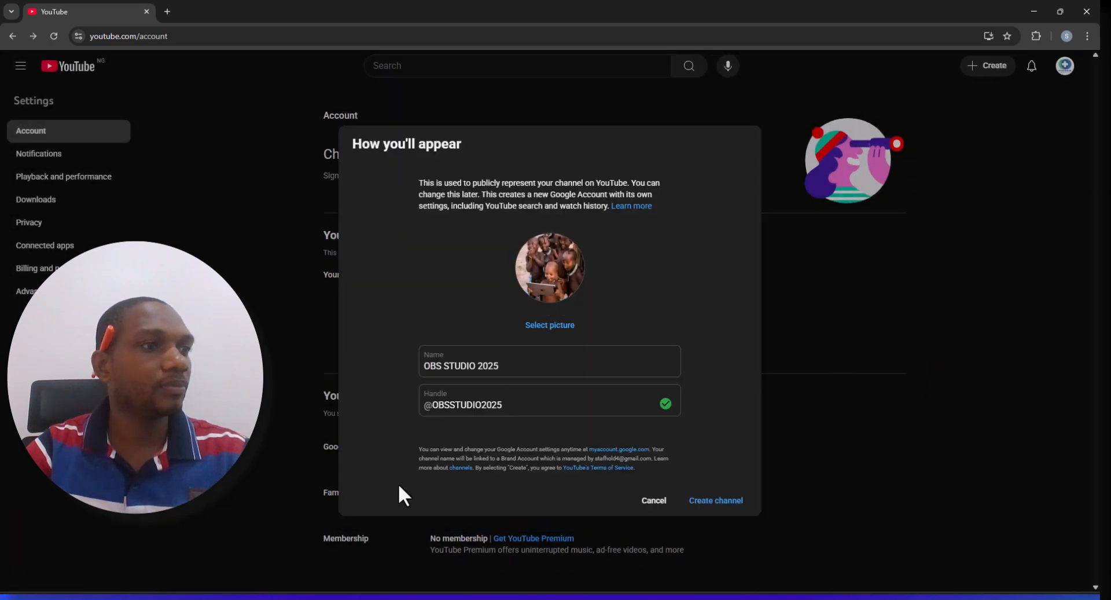
pyautogui.click(732, 508)
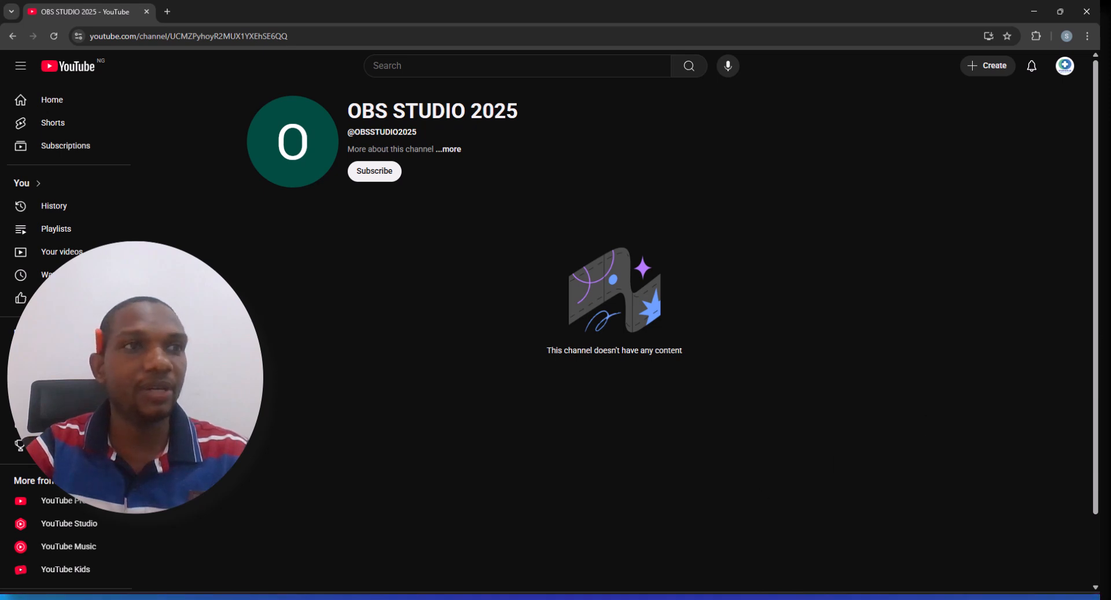
# Check the channels listed under the account's switch-account options
pyautogui.click(1068, 72)
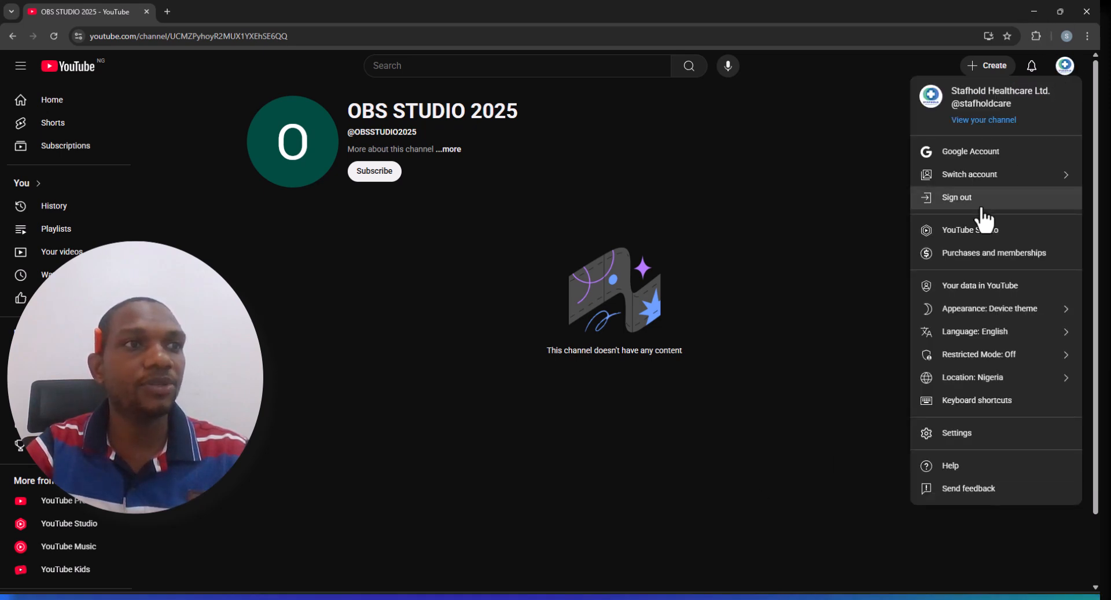
pyautogui.click(1034, 175)
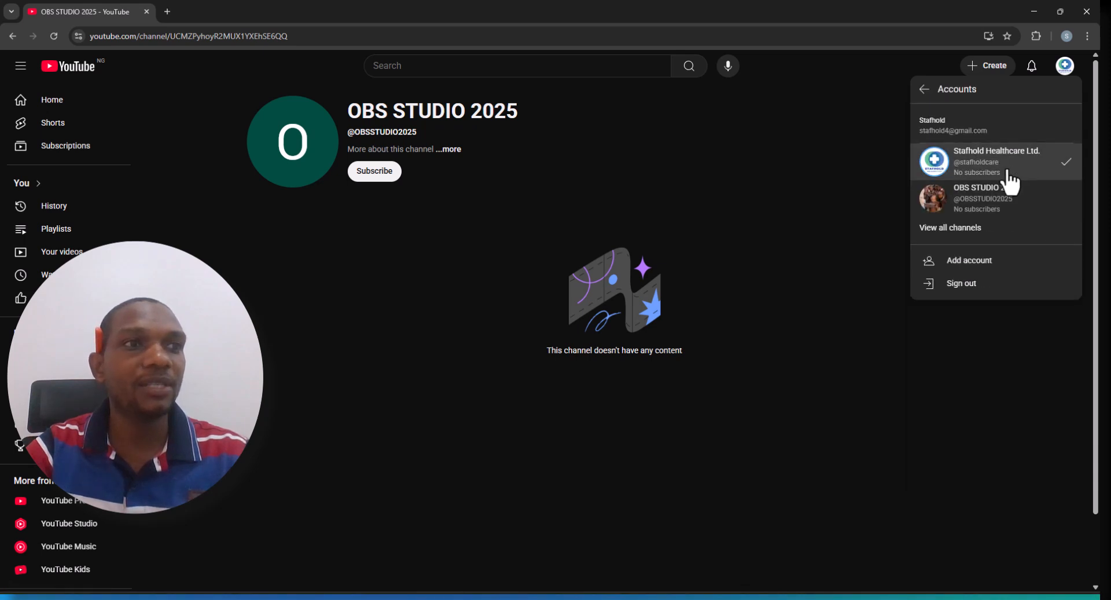
pyautogui.click(849, 225)
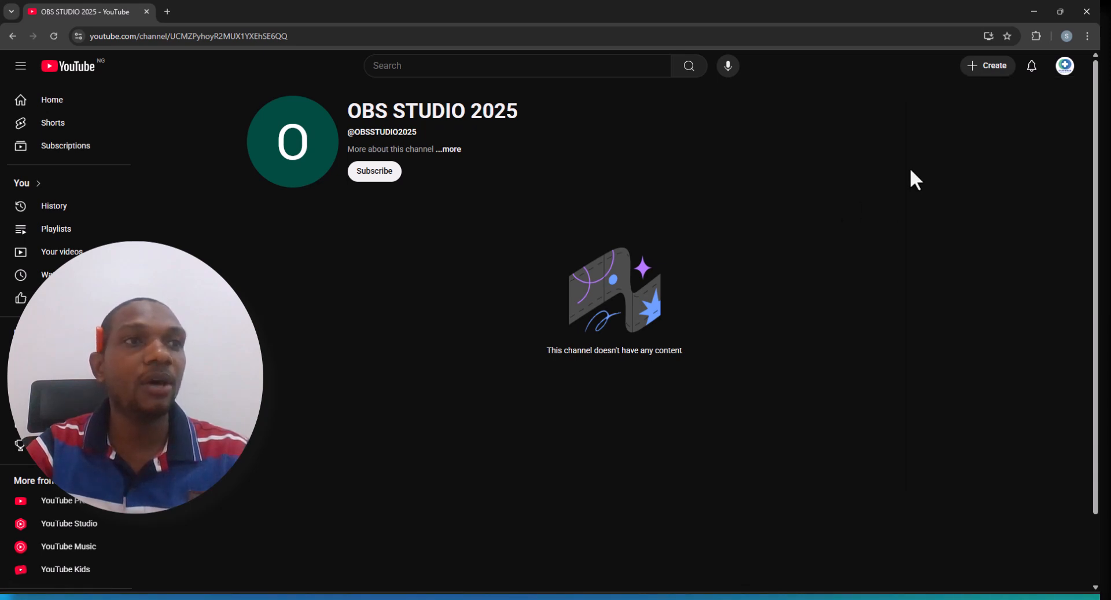
# Open the page for adding or managing channels from account settings
pyautogui.click(1066, 67)
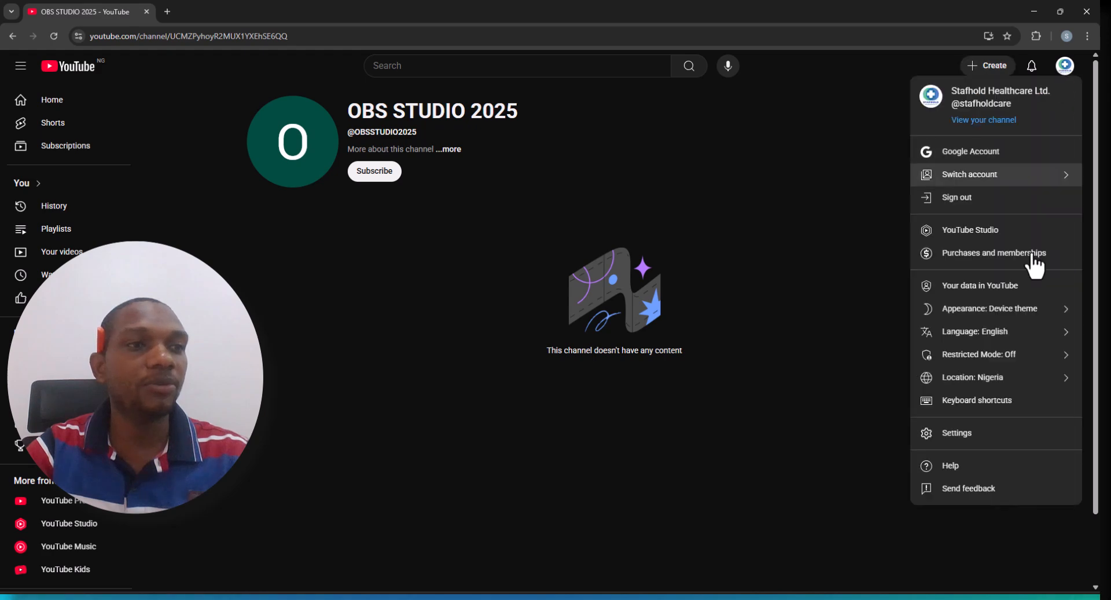
pyautogui.click(994, 443)
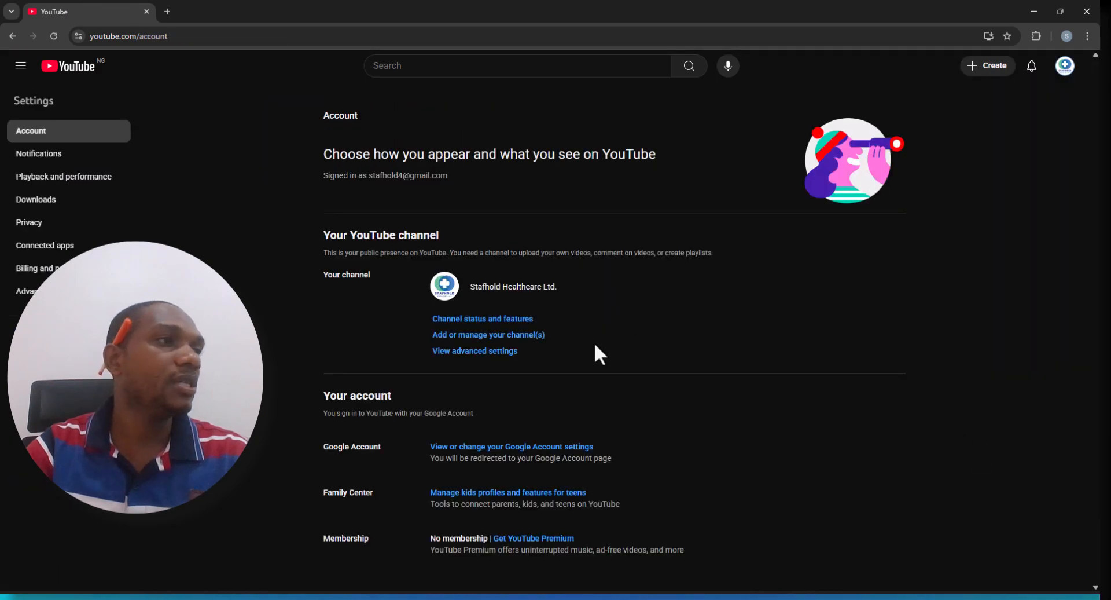
pyautogui.click(460, 336)
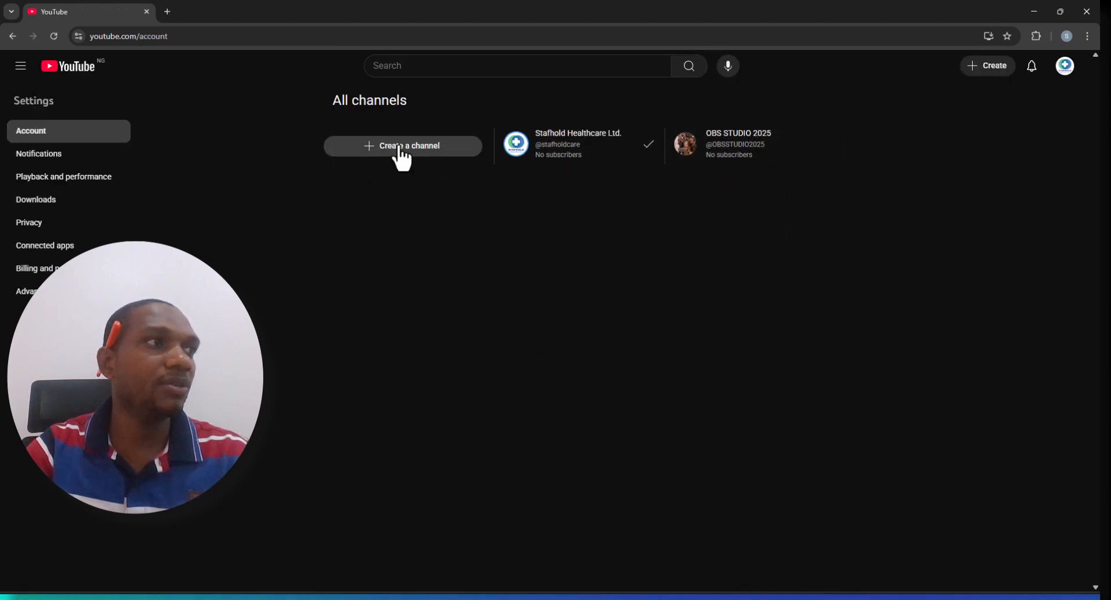
# Try to create another channel, choosing a verification method in YouTube Studio before cancelling
pyautogui.click(409, 164)
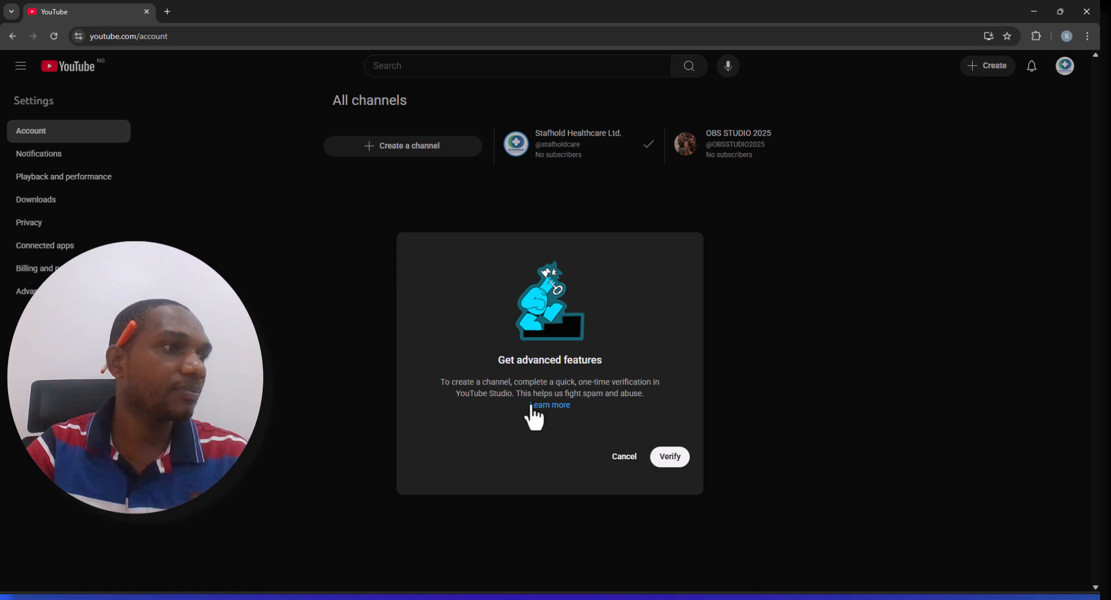
pyautogui.click(671, 460)
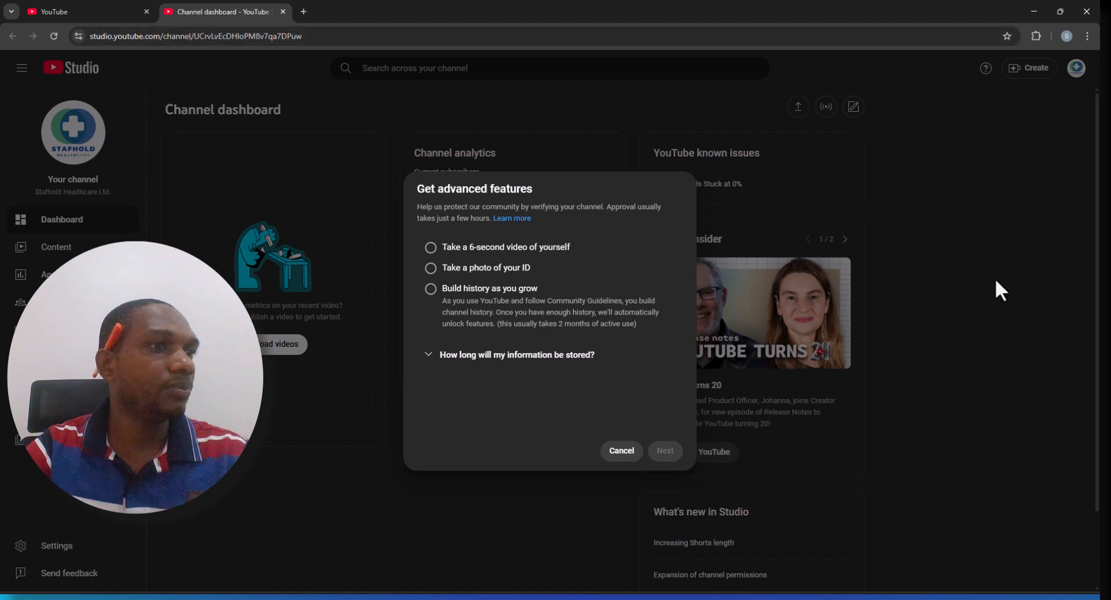
pyautogui.click(85, 13)
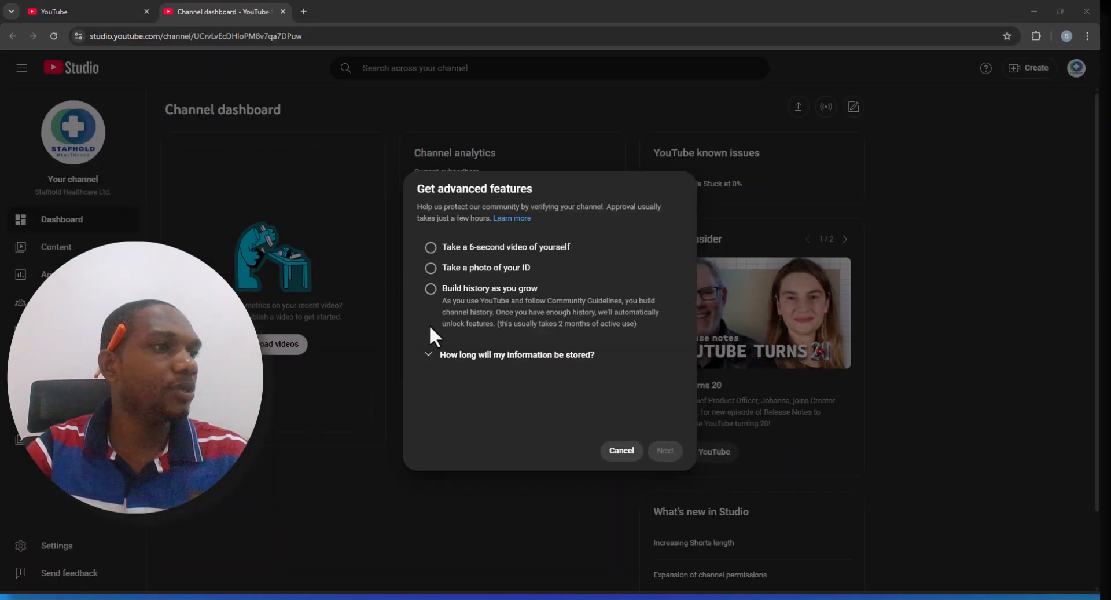
pyautogui.click(432, 247)
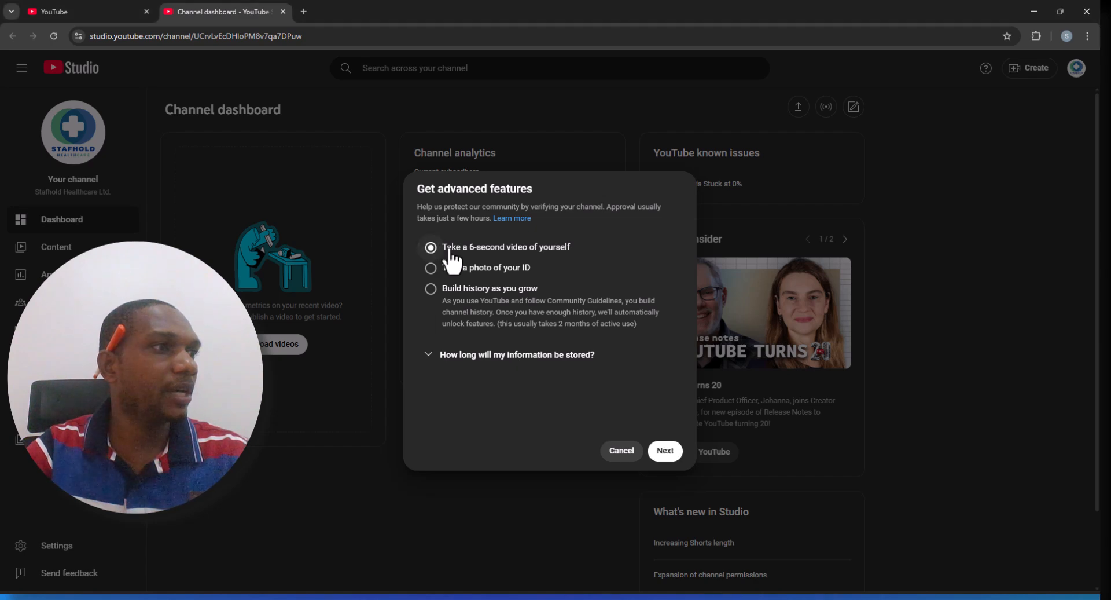
pyautogui.click(432, 269)
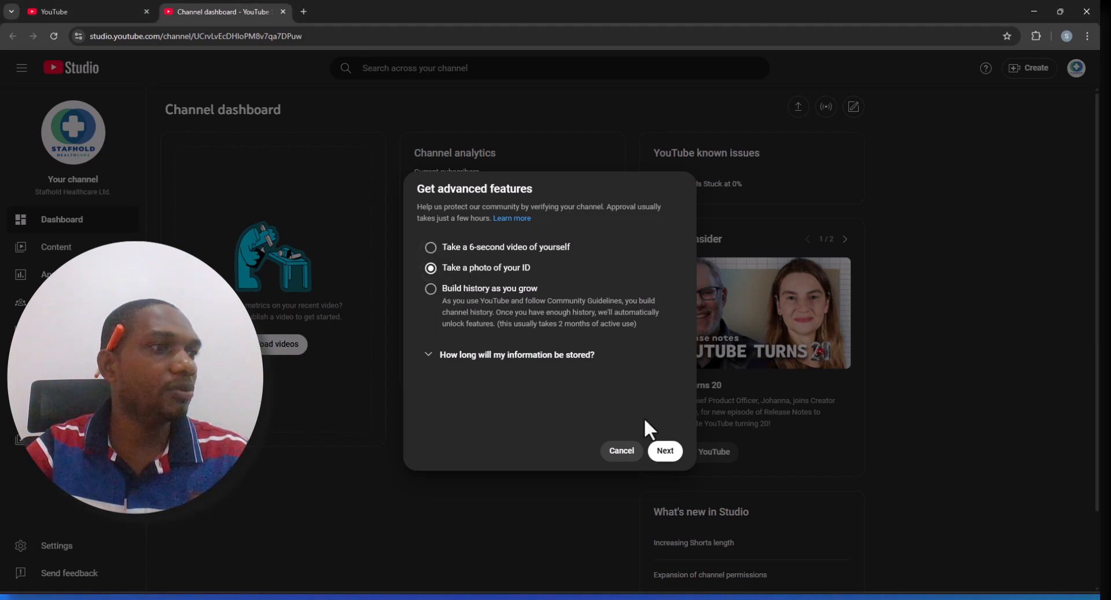
pyautogui.click(622, 450)
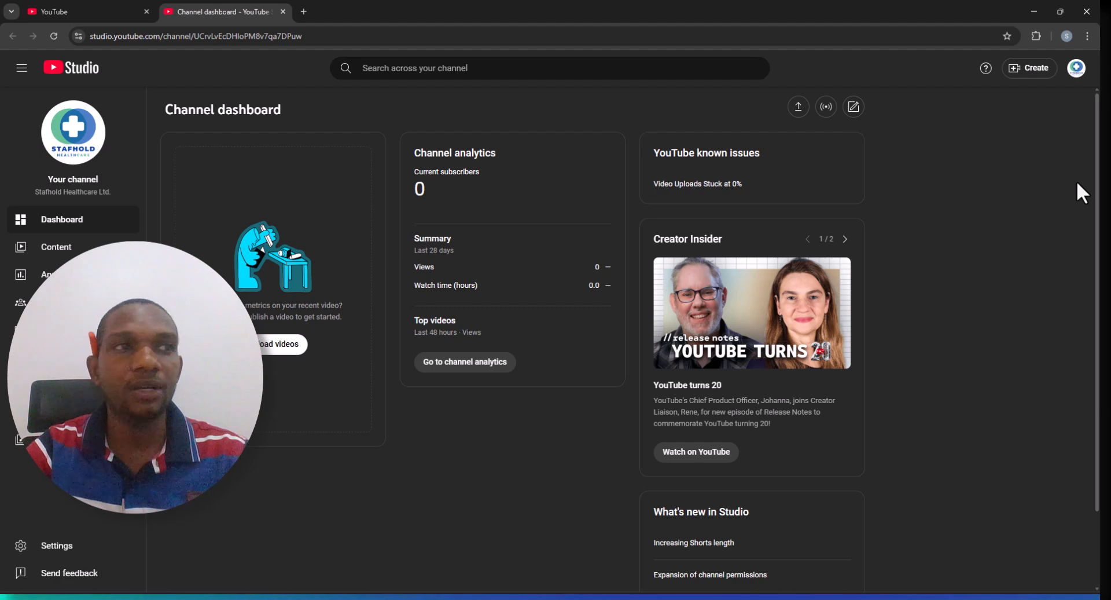
pyautogui.click(103, 11)
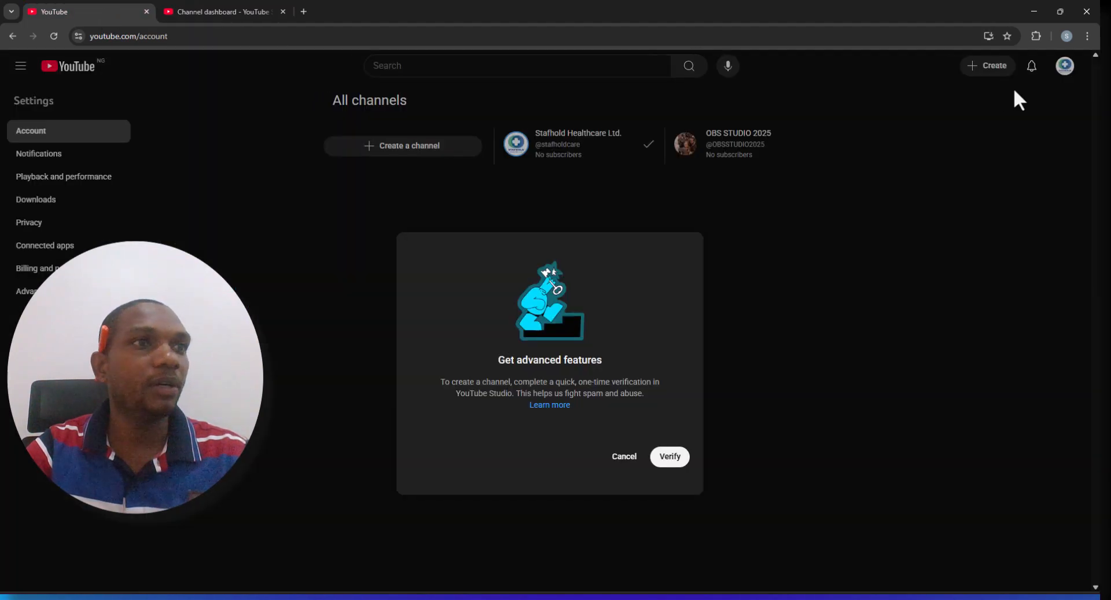
pyautogui.click(619, 459)
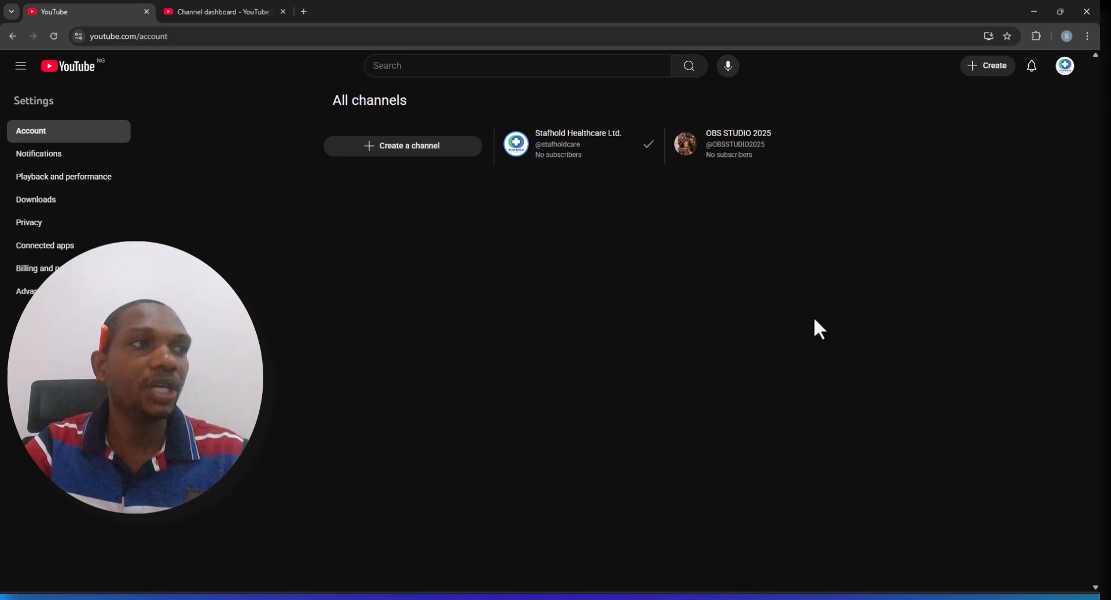
# Start Go live from the Create menu and read the streaming access request page
pyautogui.click(984, 67)
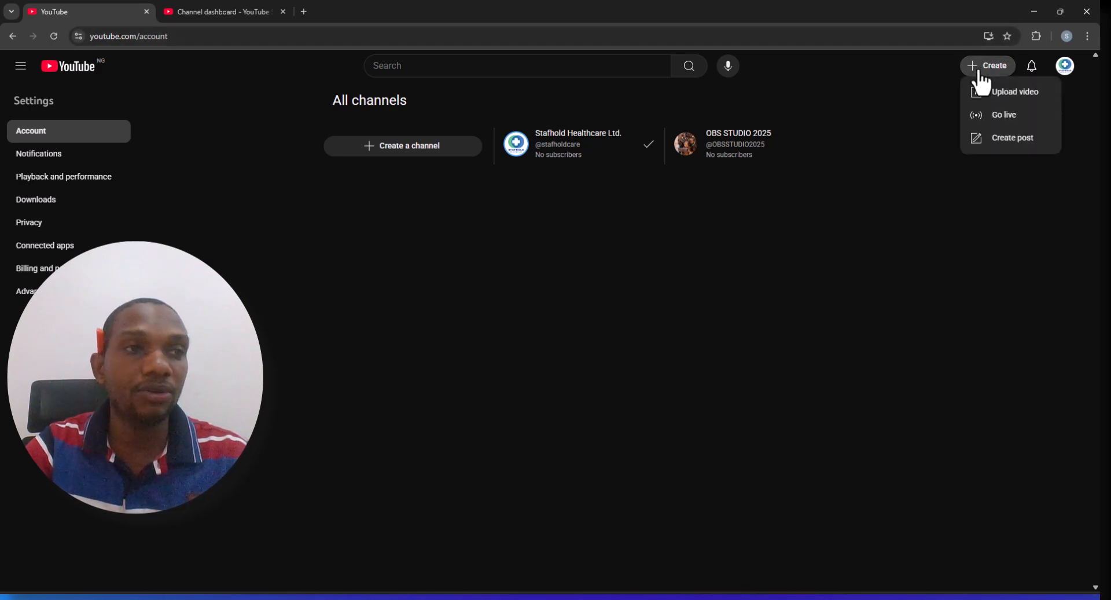
pyautogui.click(1013, 119)
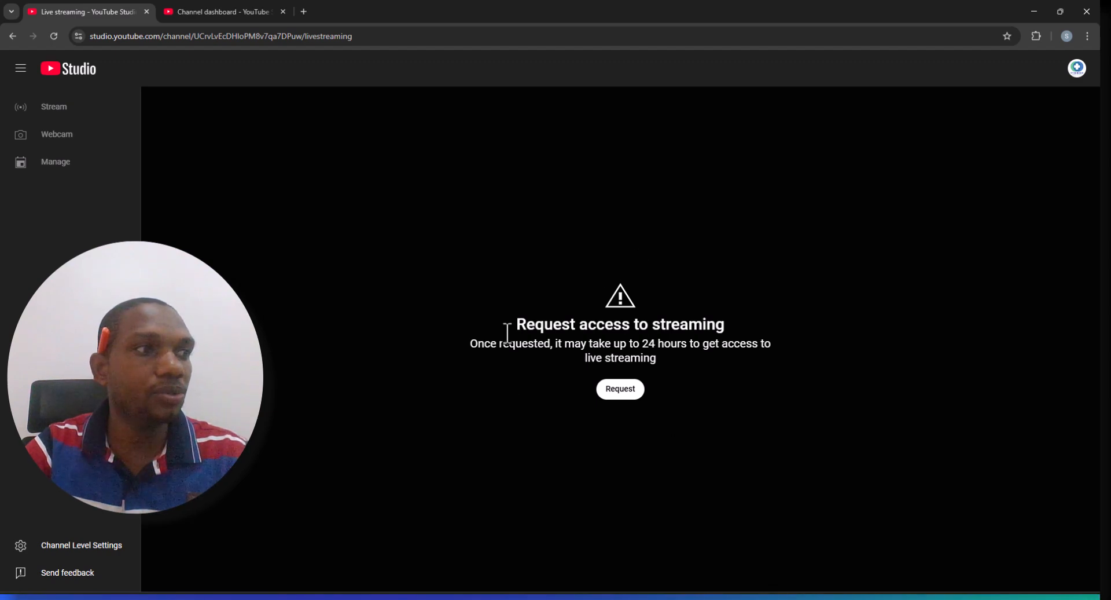
pyautogui.moveTo(464, 341); pyautogui.dragTo(813, 350)
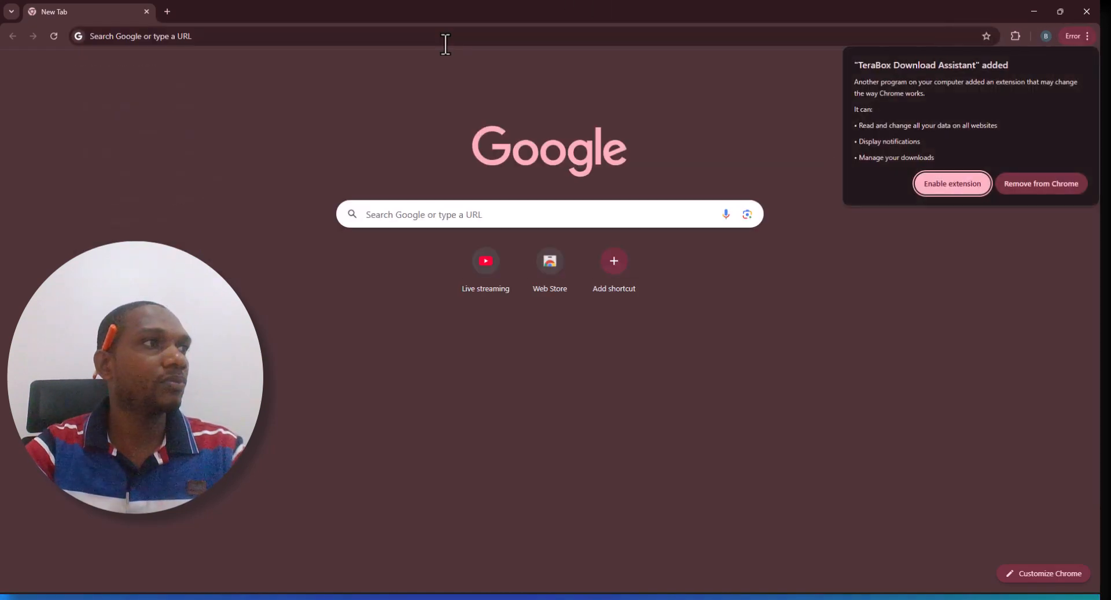
# Navigate to youtube.com in a new browser tab
pyautogui.click(445, 44)
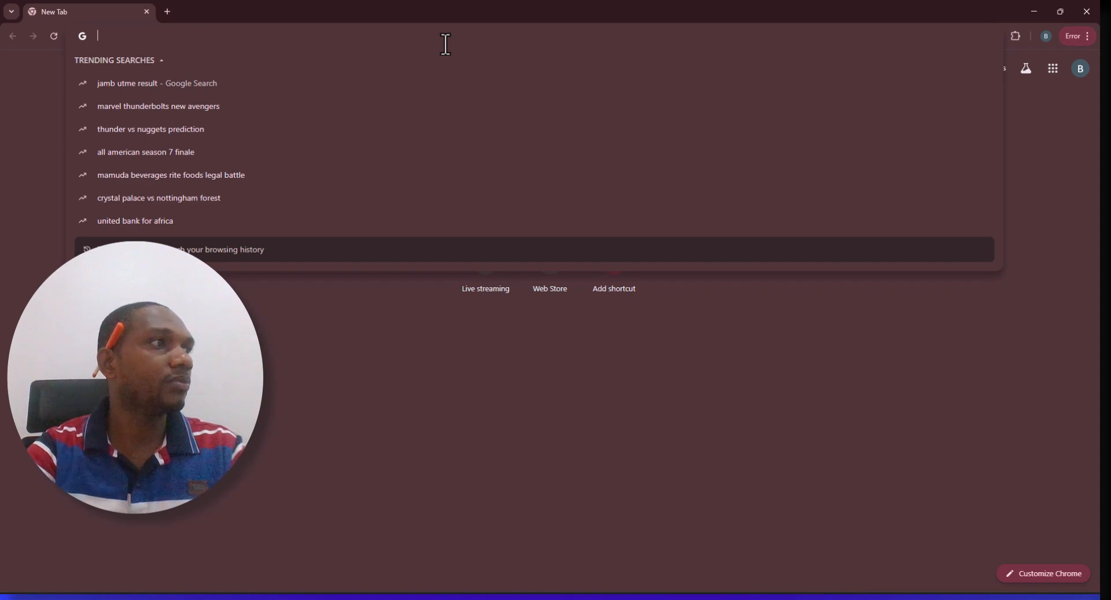
pyautogui.write('YOUG')
pyautogui.press('BackSpace')
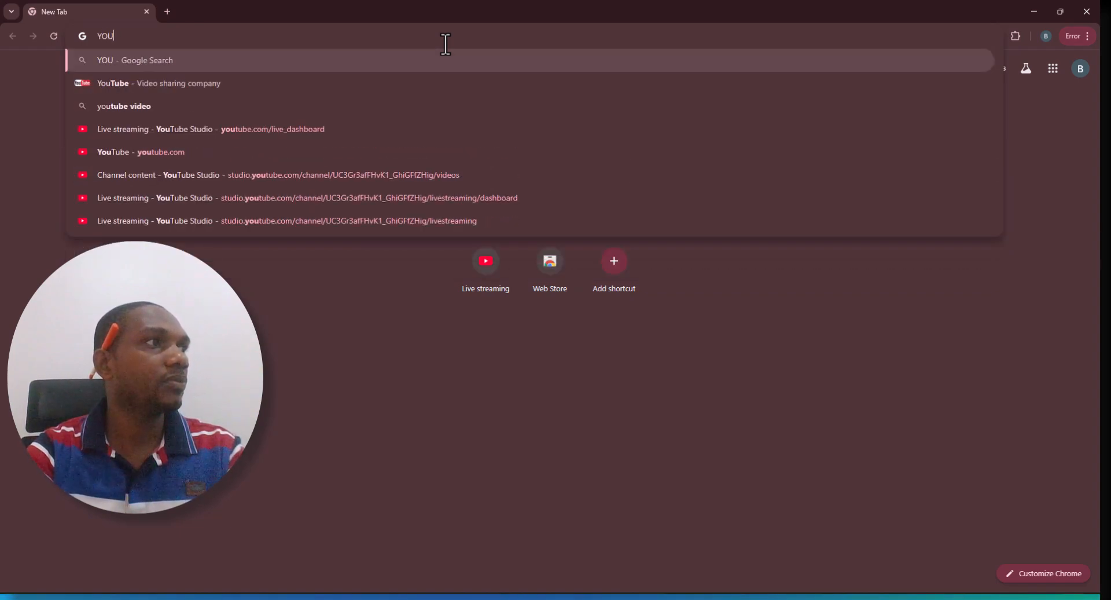
pyautogui.write('TUBE.')
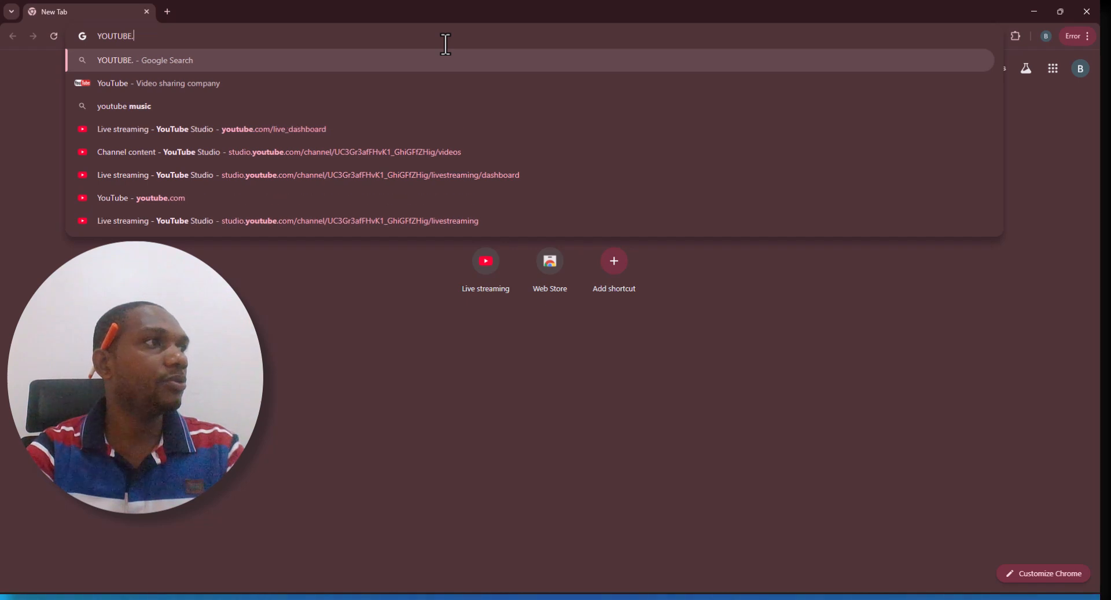
pyautogui.write('COM')
pyautogui.press('Return')
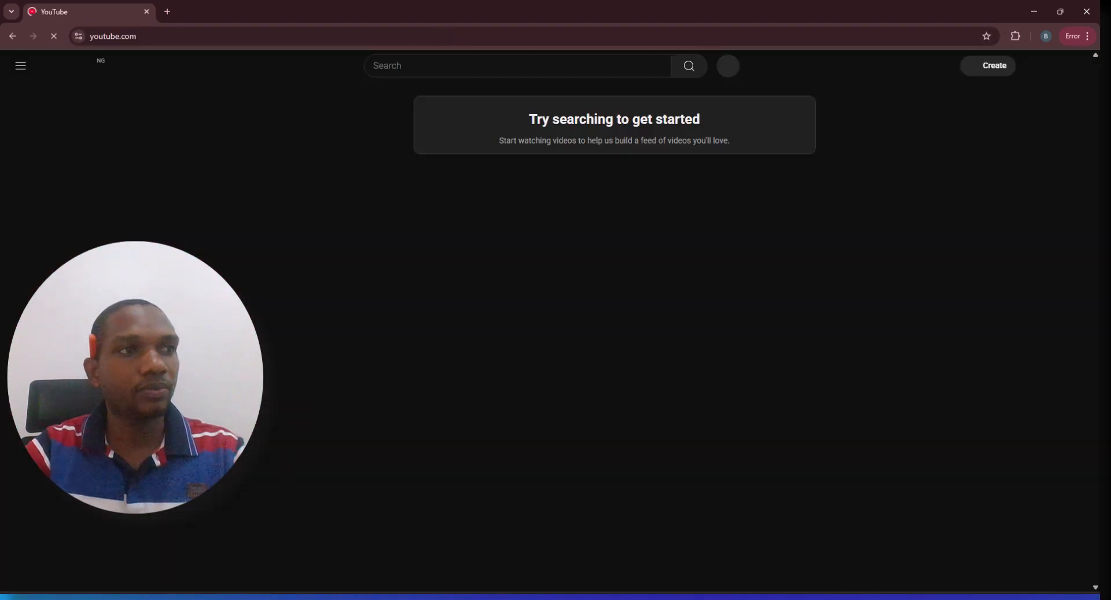
# Start Go live from the Create menu on YouTube
pyautogui.click(993, 71)
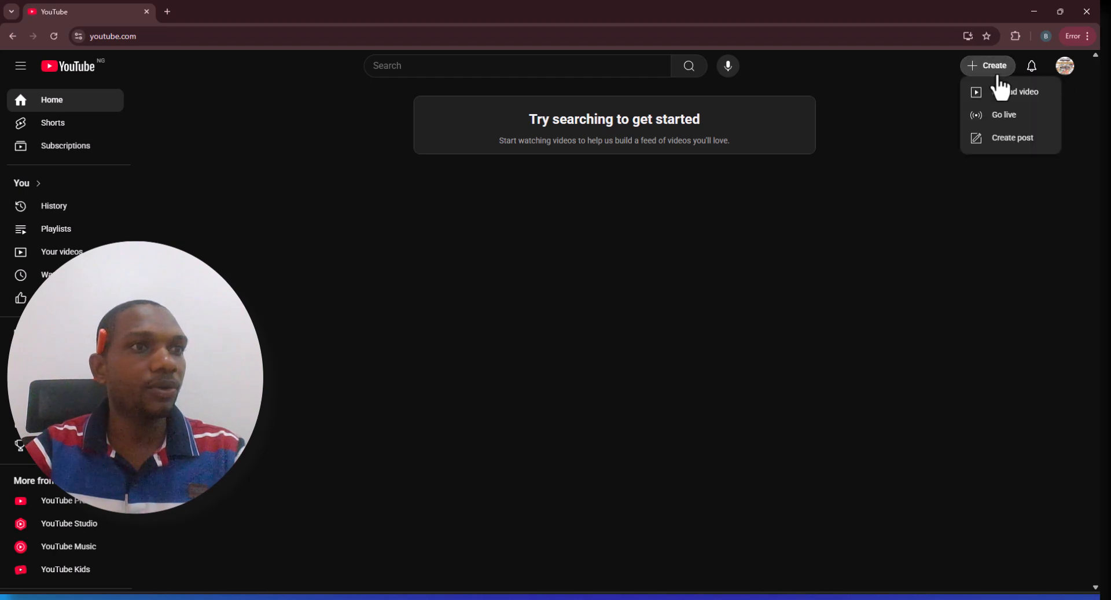
pyautogui.click(1009, 118)
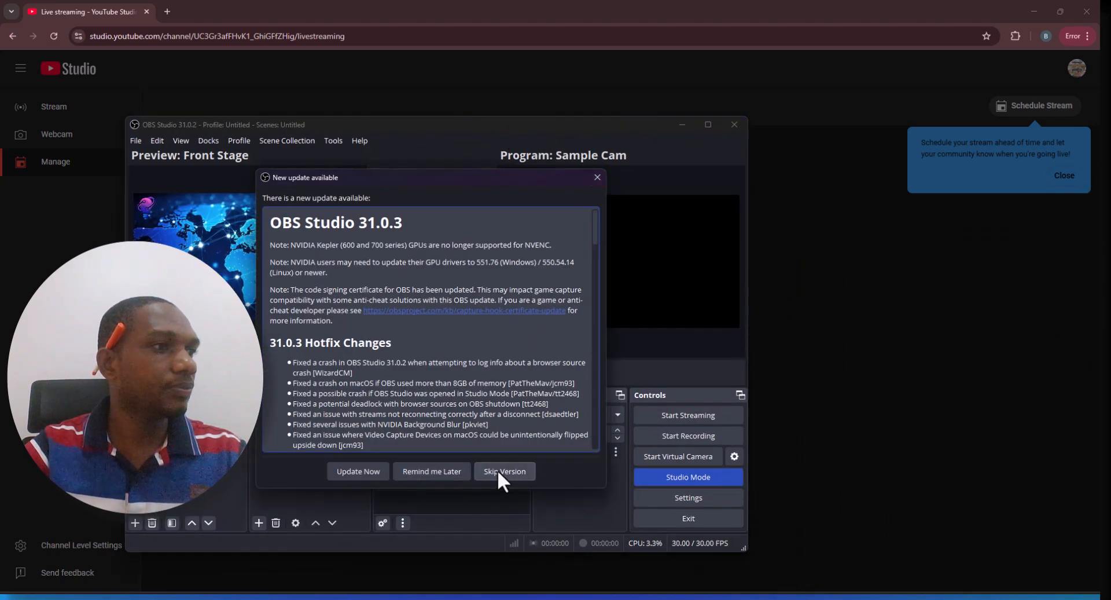
# Postpone the OBS Studio update and maximize the OBS window
pyautogui.click(424, 475)
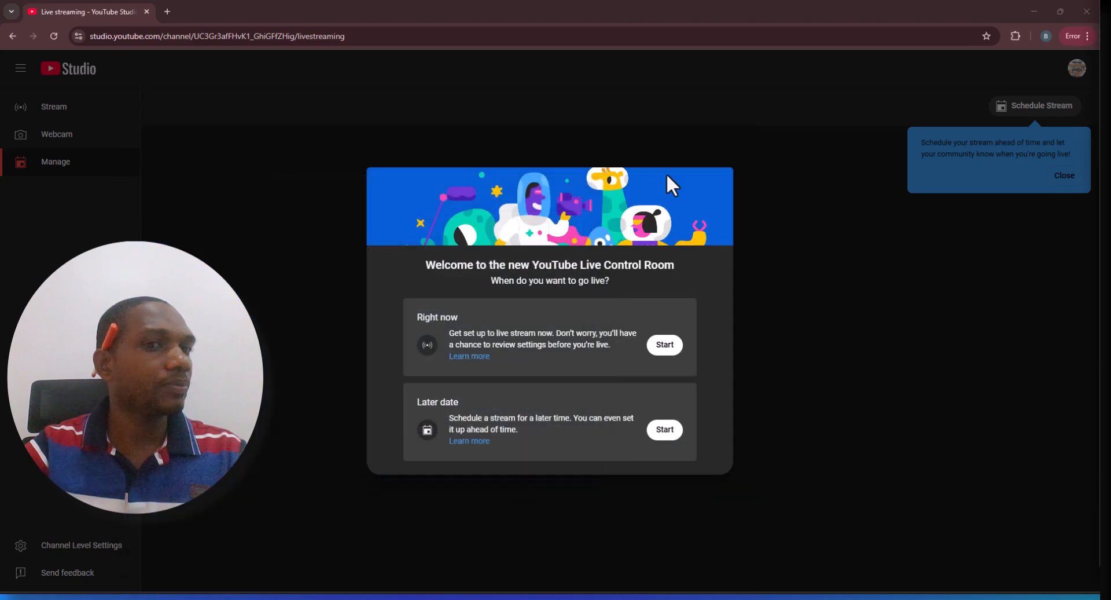
pyautogui.moveTo(1098, 87); pyautogui.dragTo(751, 118)
pyautogui.doubleClick(752, 118)
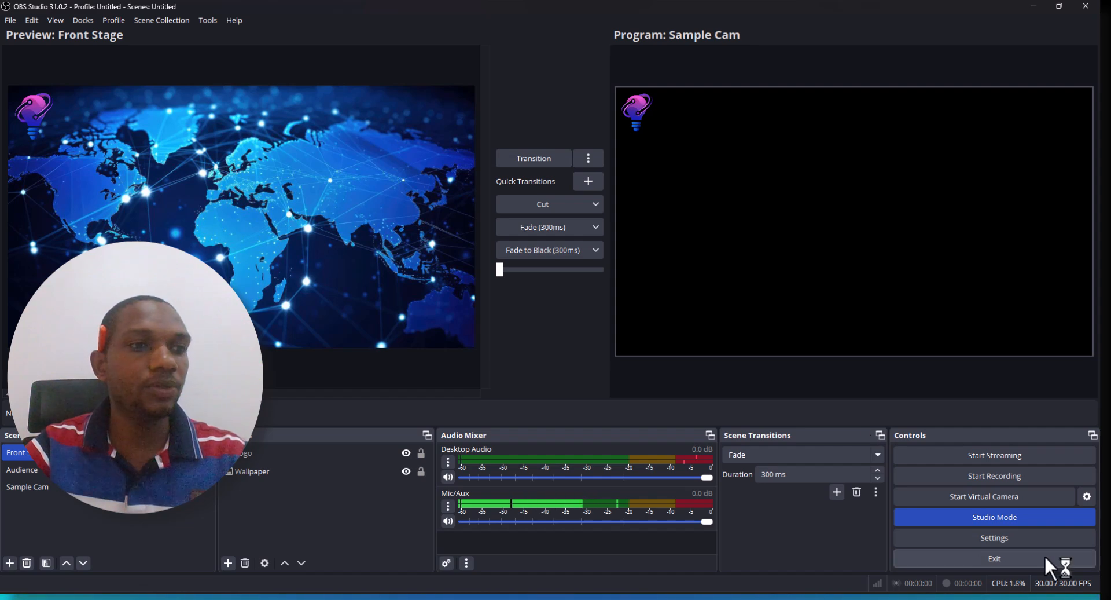
# In OBS stream settings, set the service to YouTube - RTMPS and start connecting the account
pyautogui.click(1001, 536)
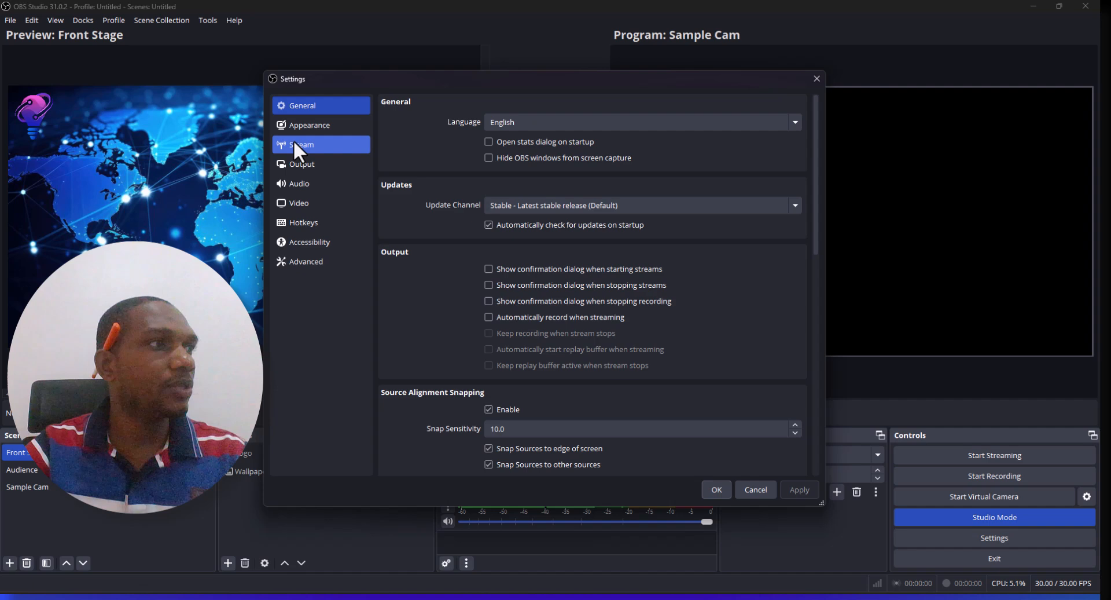
pyautogui.click(297, 152)
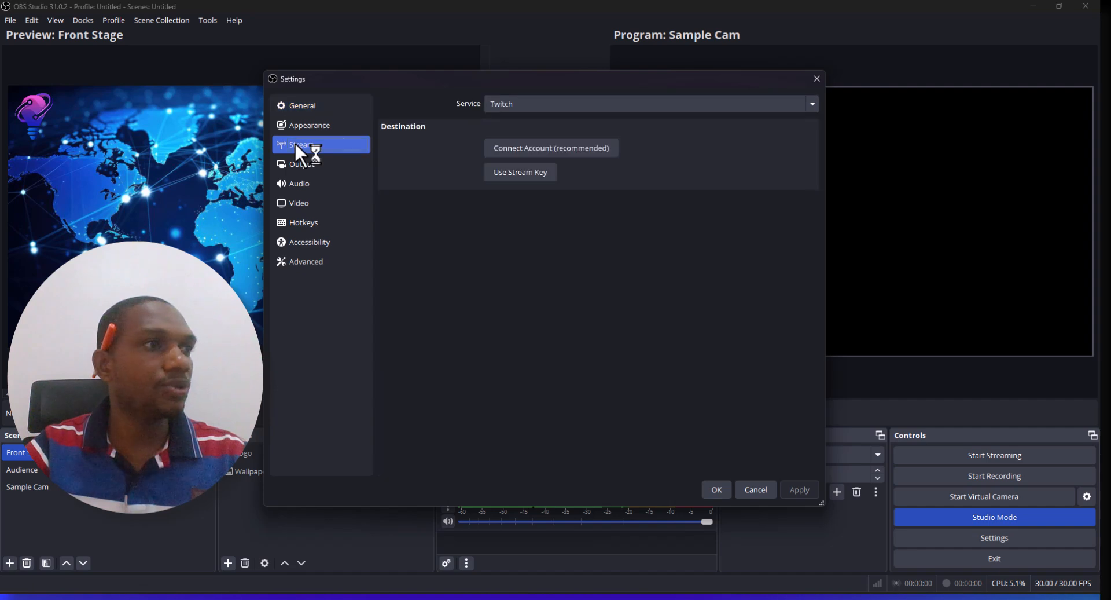
pyautogui.click(583, 103)
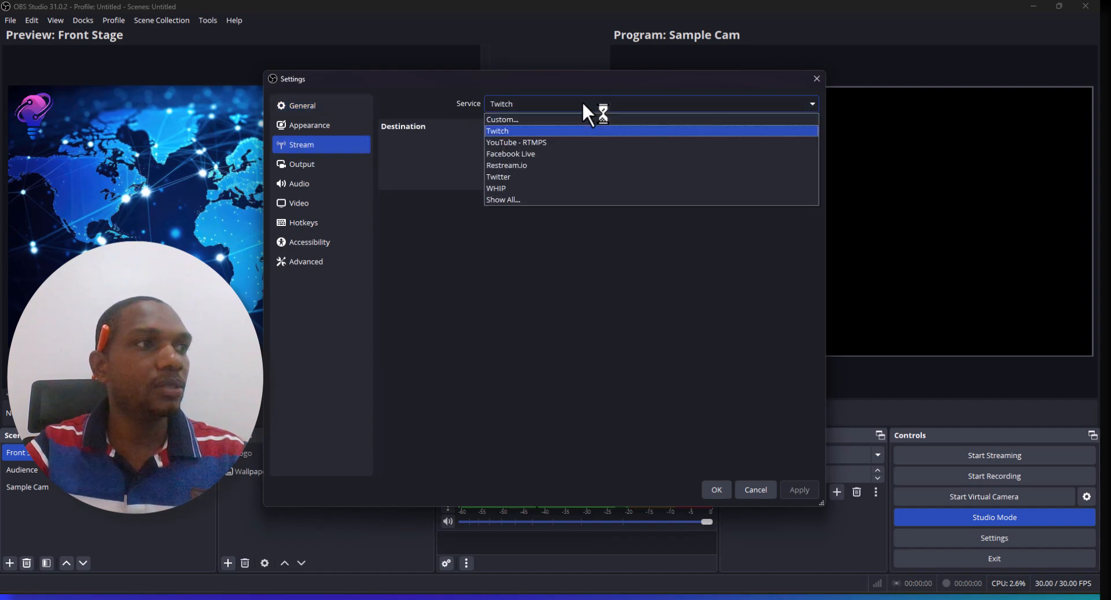
pyautogui.click(563, 143)
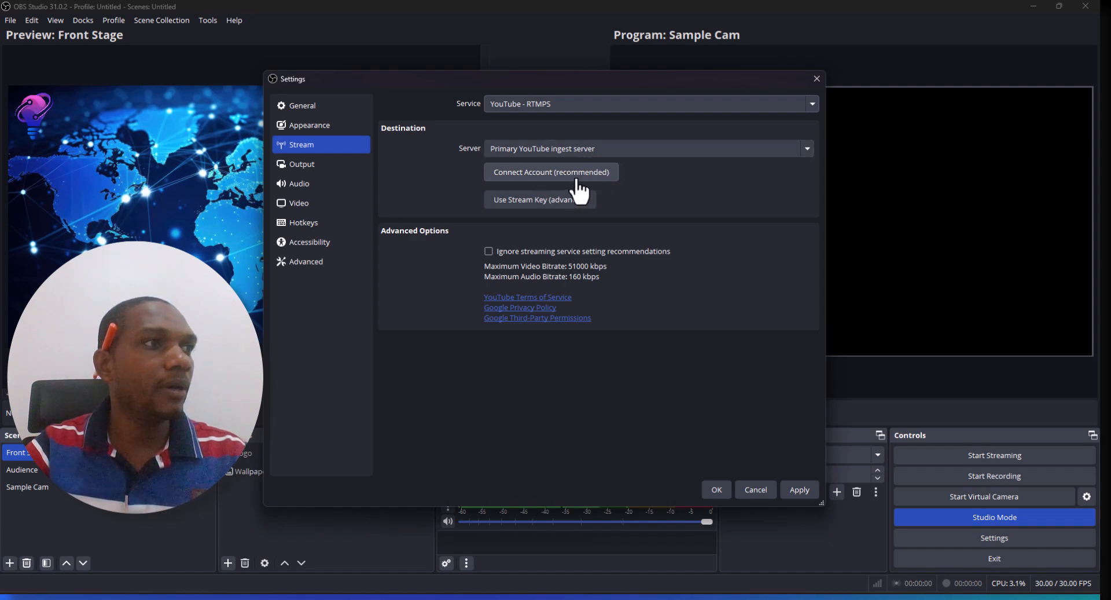
pyautogui.click(551, 177)
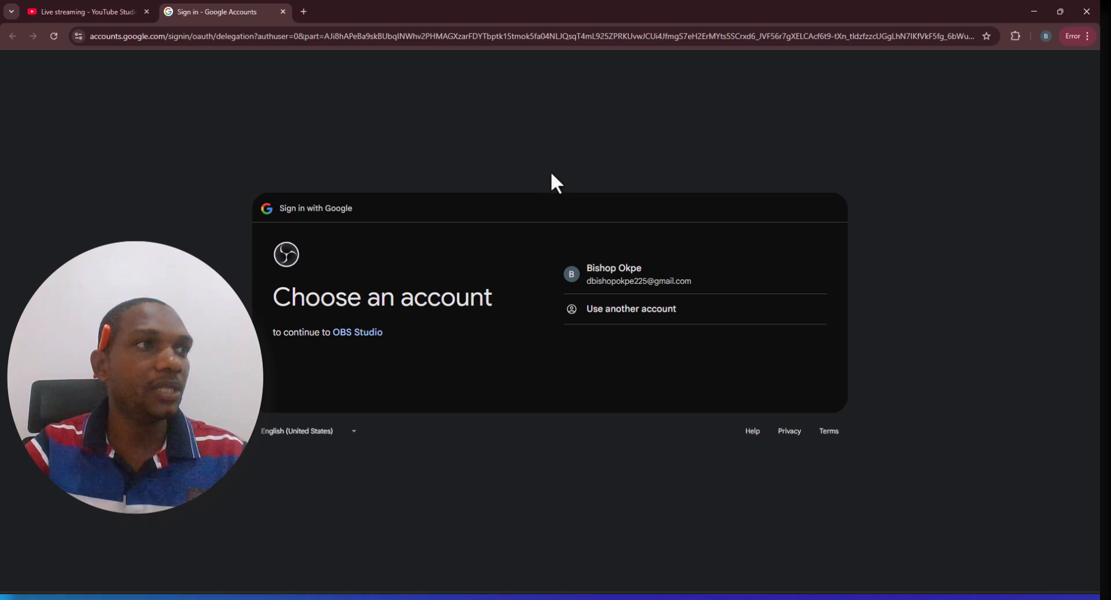
# Try to open the Google sign-in link in another browser, then close that browser
pyautogui.click(533, 36)
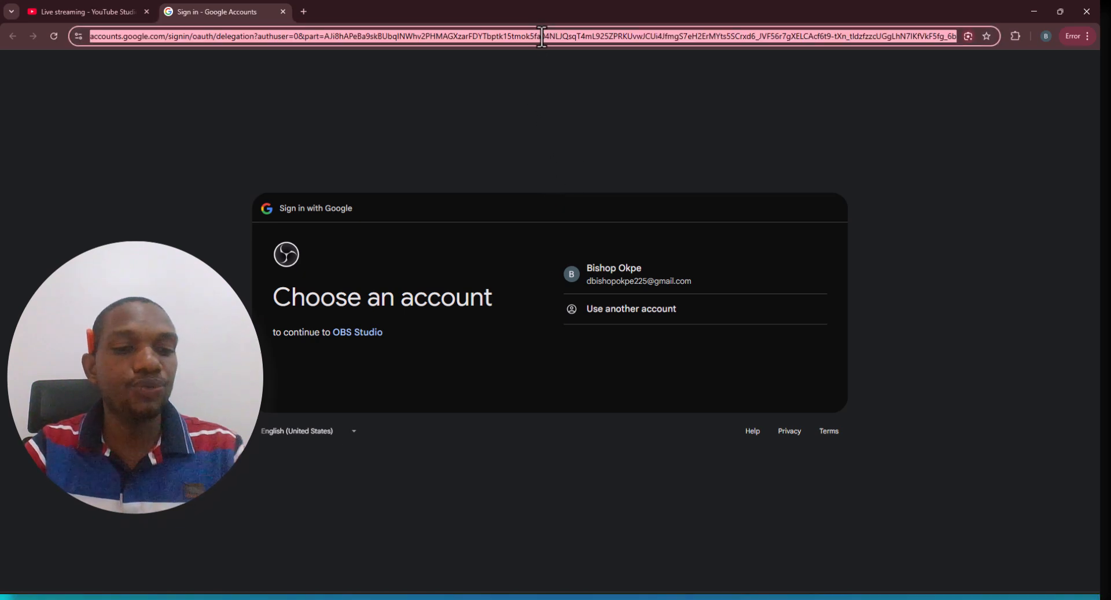
pyautogui.click(438, 535)
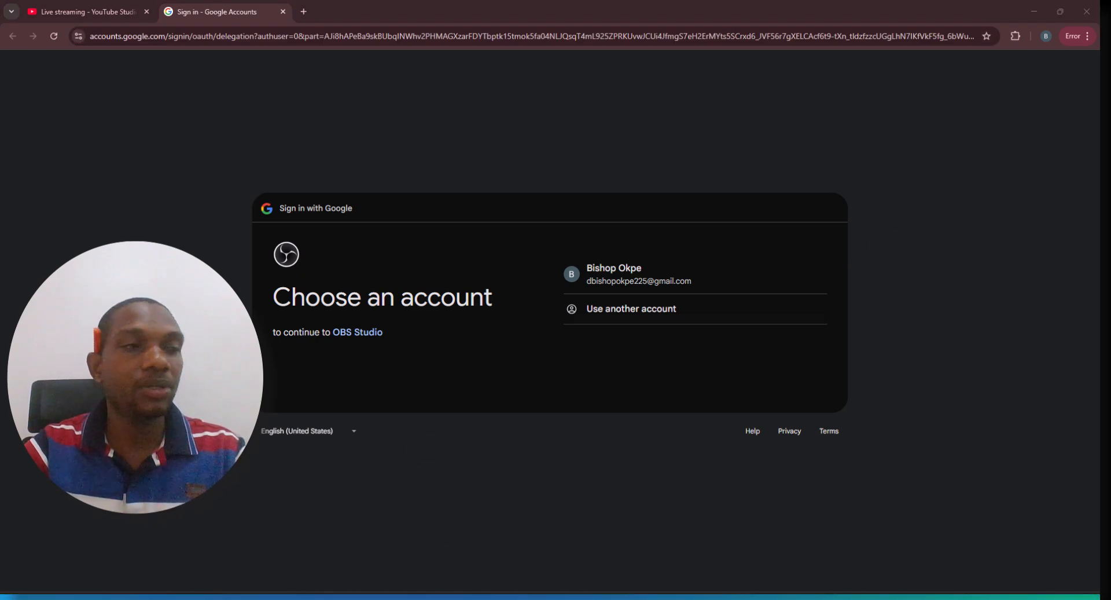
pyautogui.moveTo(1094, 164); pyautogui.dragTo(468, 165)
pyautogui.doubleClick(468, 165)
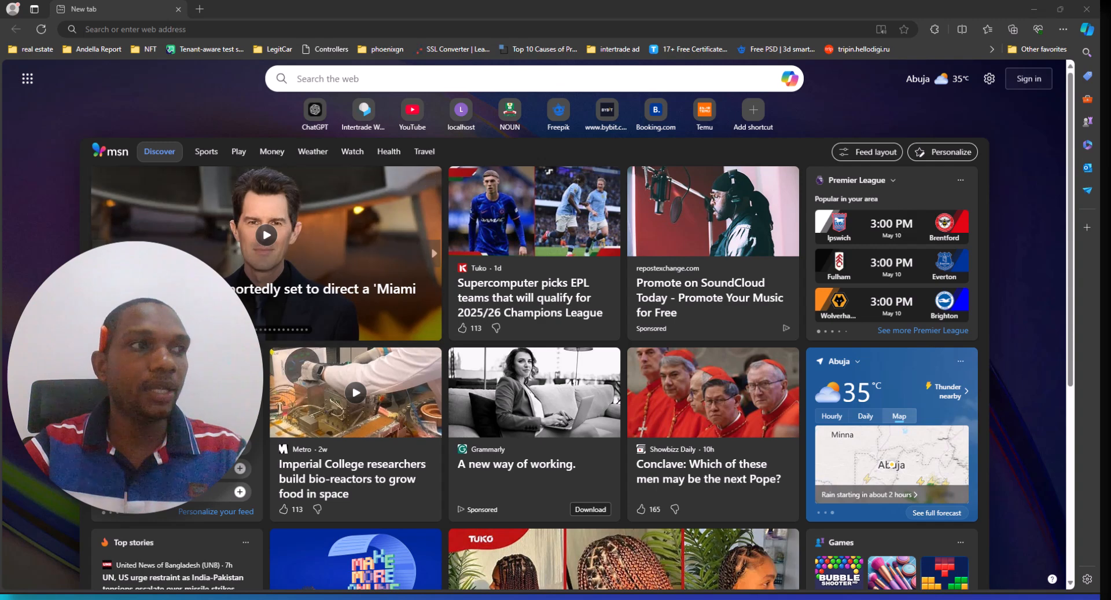
pyautogui.click(593, 33)
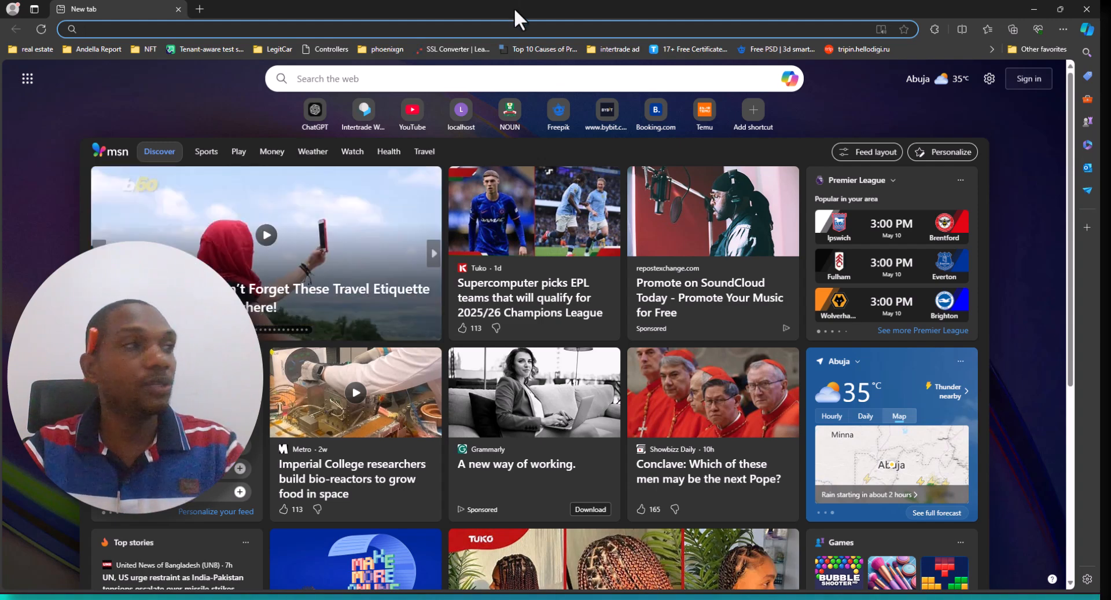
pyautogui.write('https://stafhold.com/')
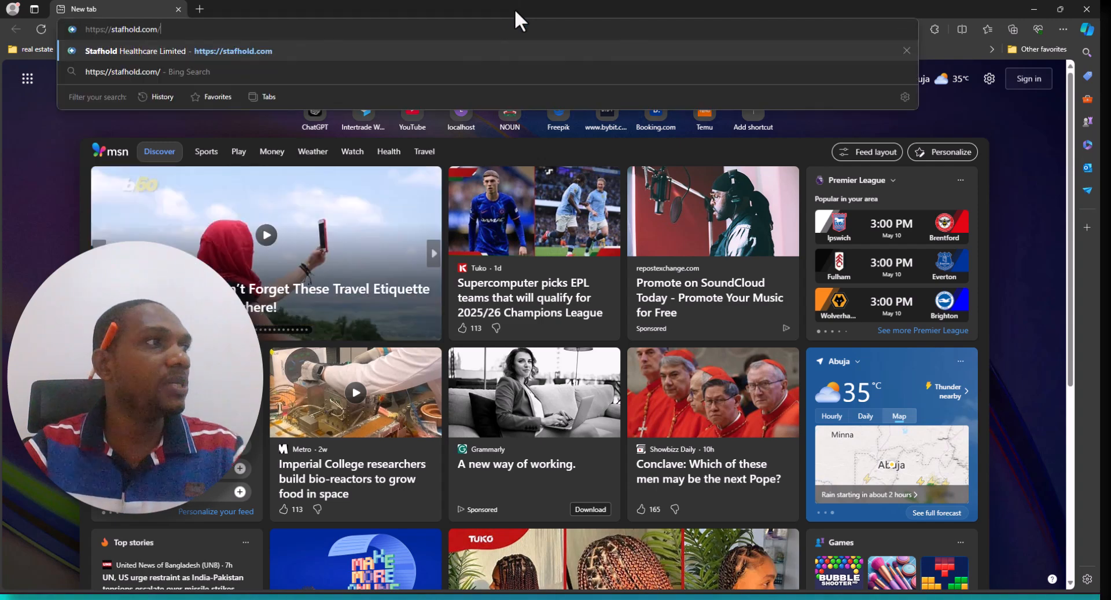
pyautogui.click(1034, 9)
pyautogui.rightClick(523, 39)
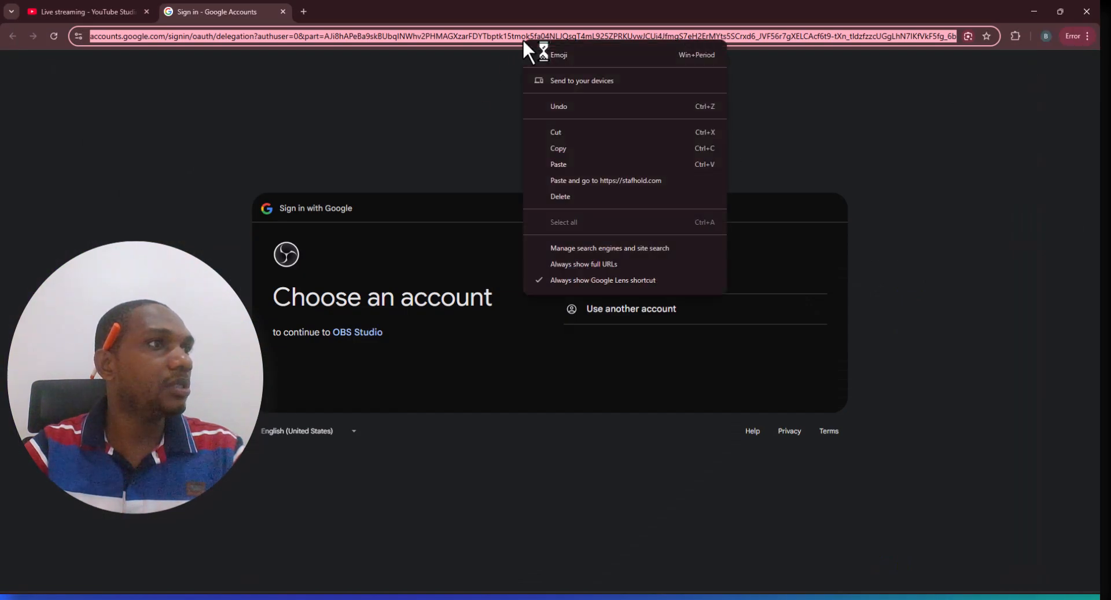
pyautogui.click(586, 147)
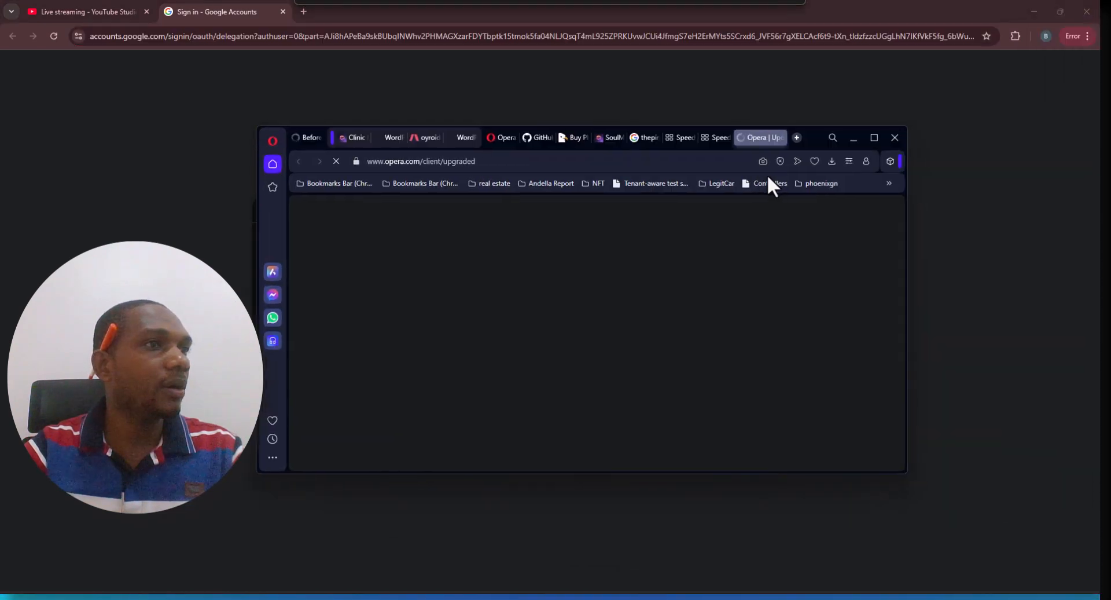
pyautogui.click(702, 161)
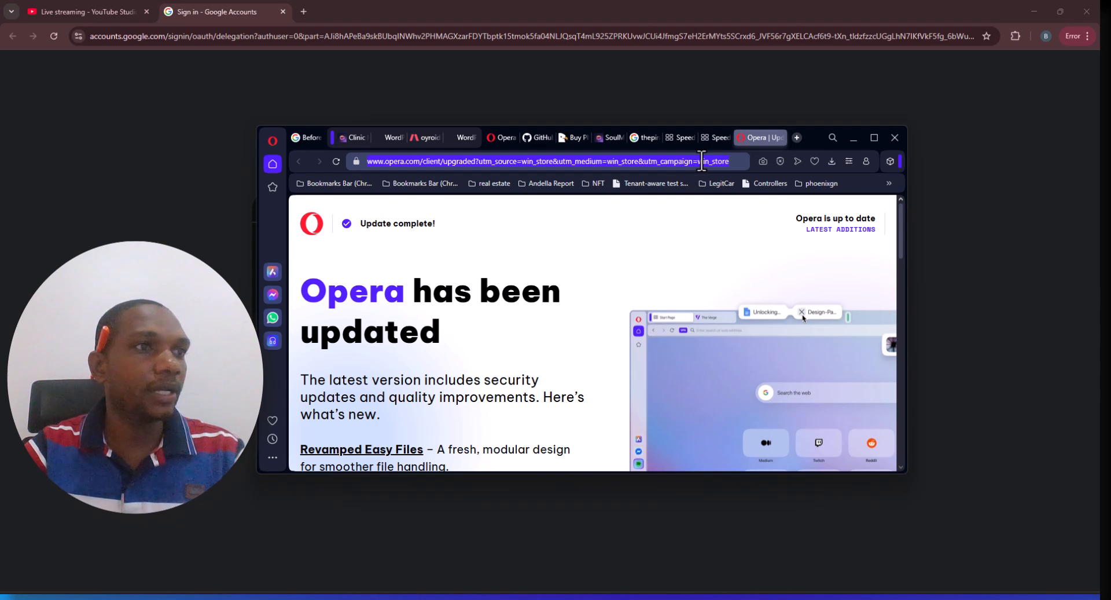
pyautogui.click(891, 142)
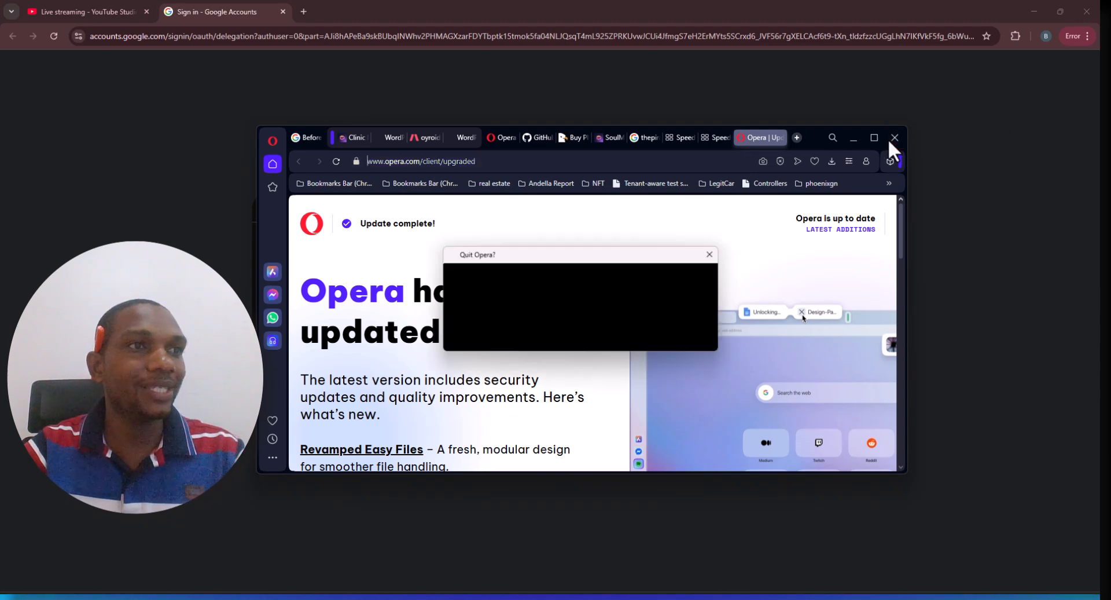
pyautogui.click(640, 333)
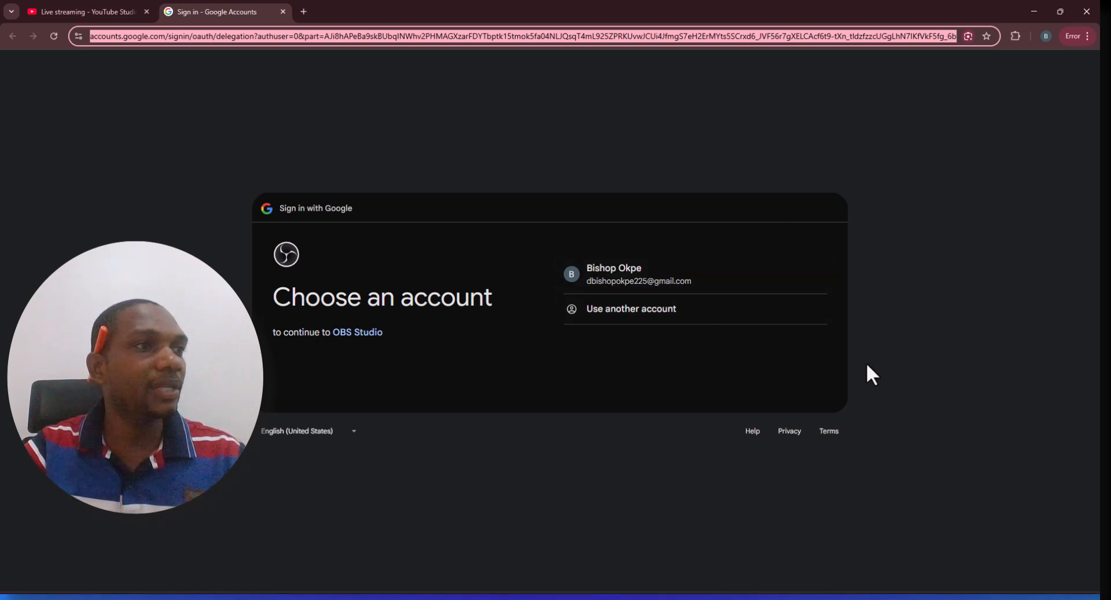
# Choose the Google account, allow OBS Studio access, and return to the YouTube Studio tab
pyautogui.click(750, 283)
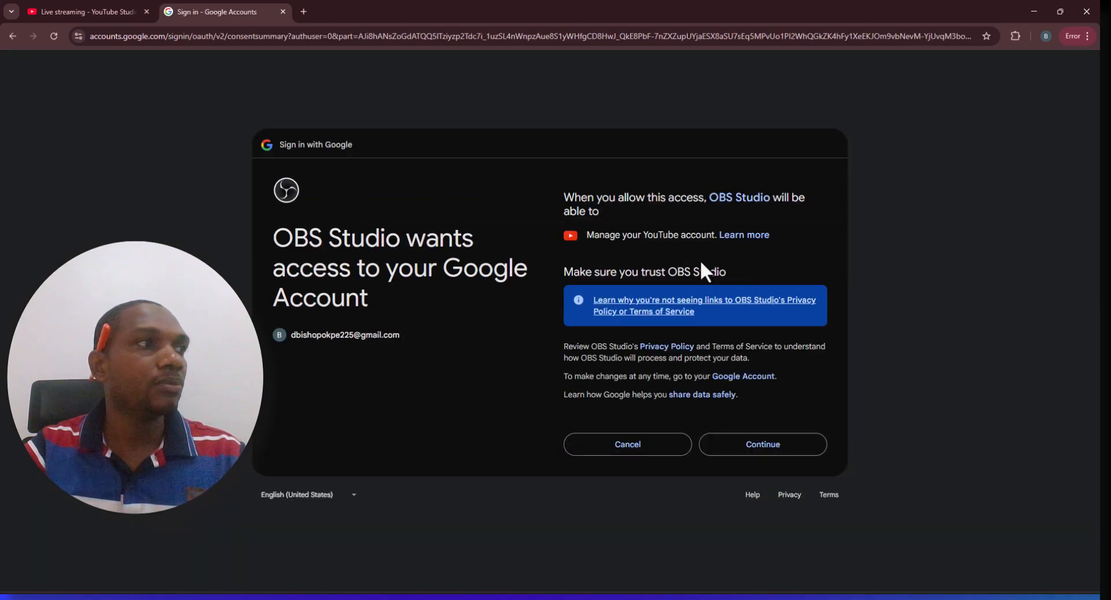
pyautogui.click(769, 450)
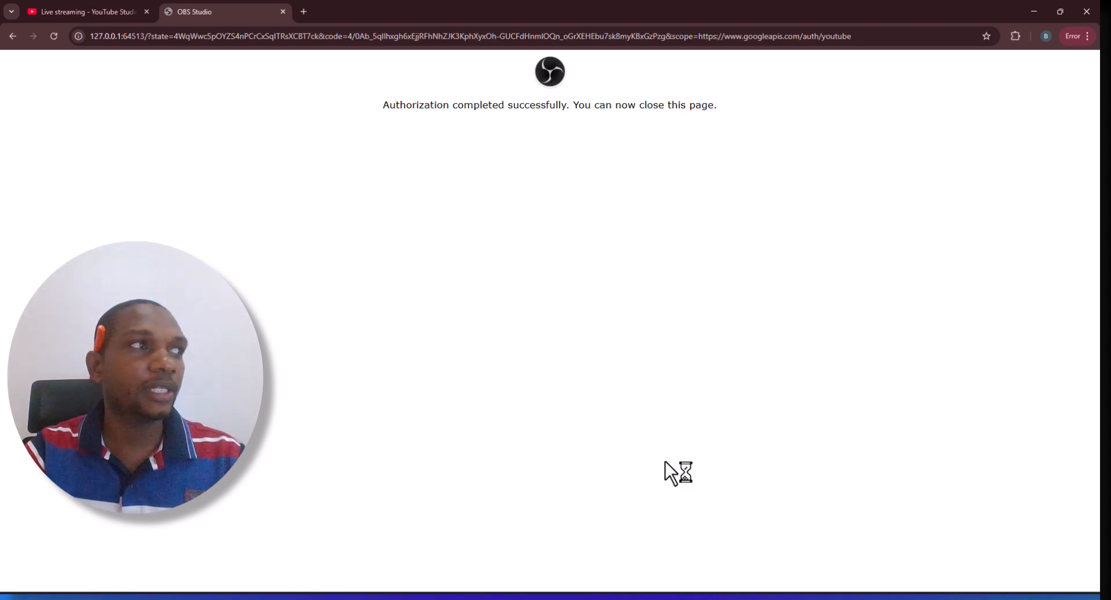
pyautogui.click(119, 13)
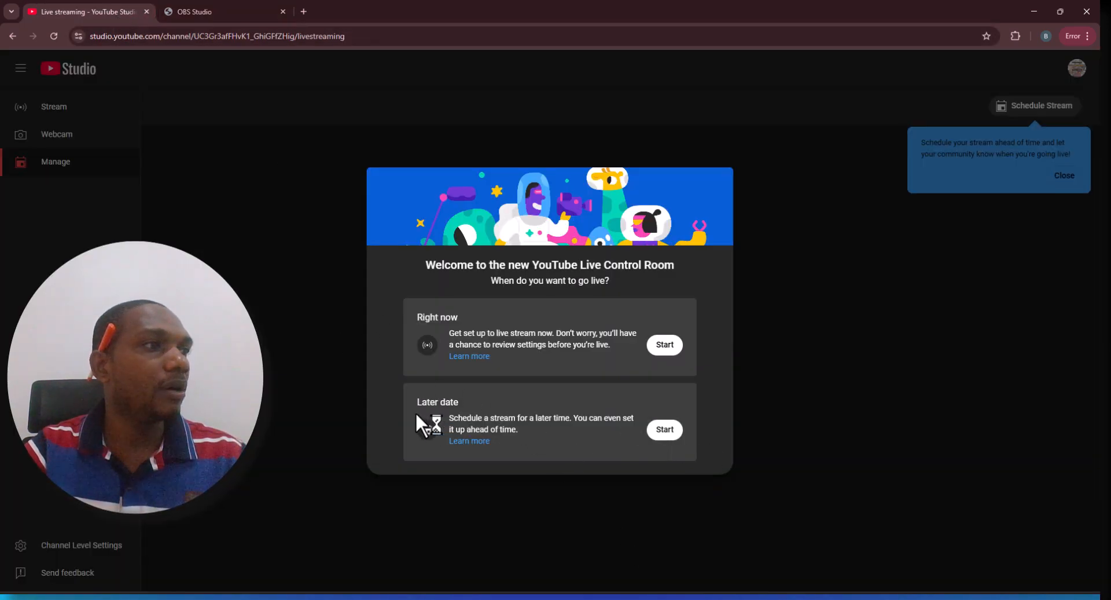
# Choose a later-date stream using streaming software and open the Schedule Stream form
pyautogui.click(663, 435)
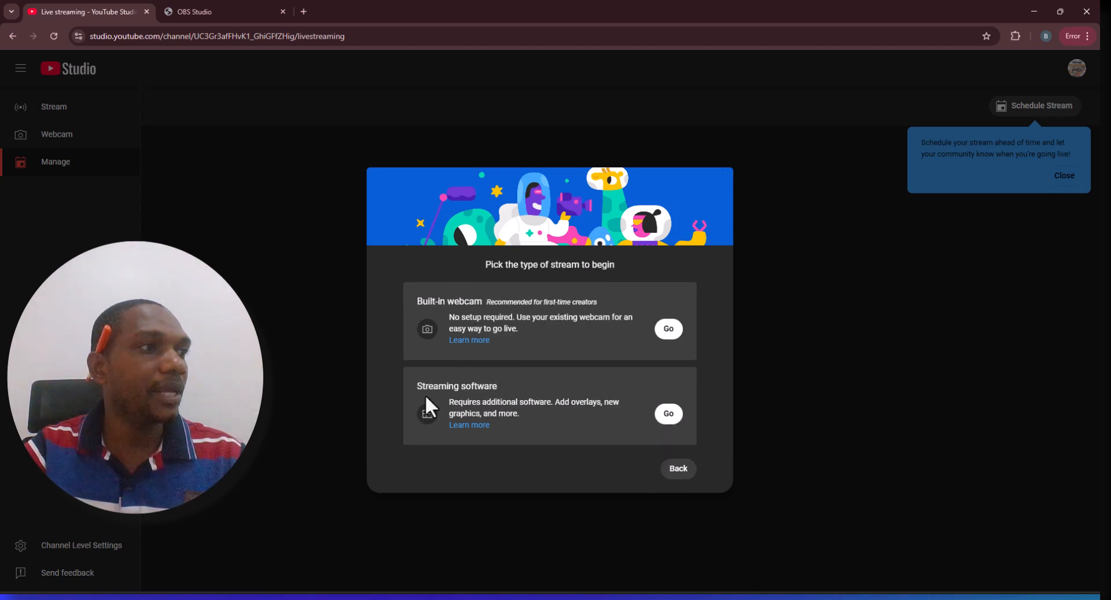
pyautogui.click(667, 416)
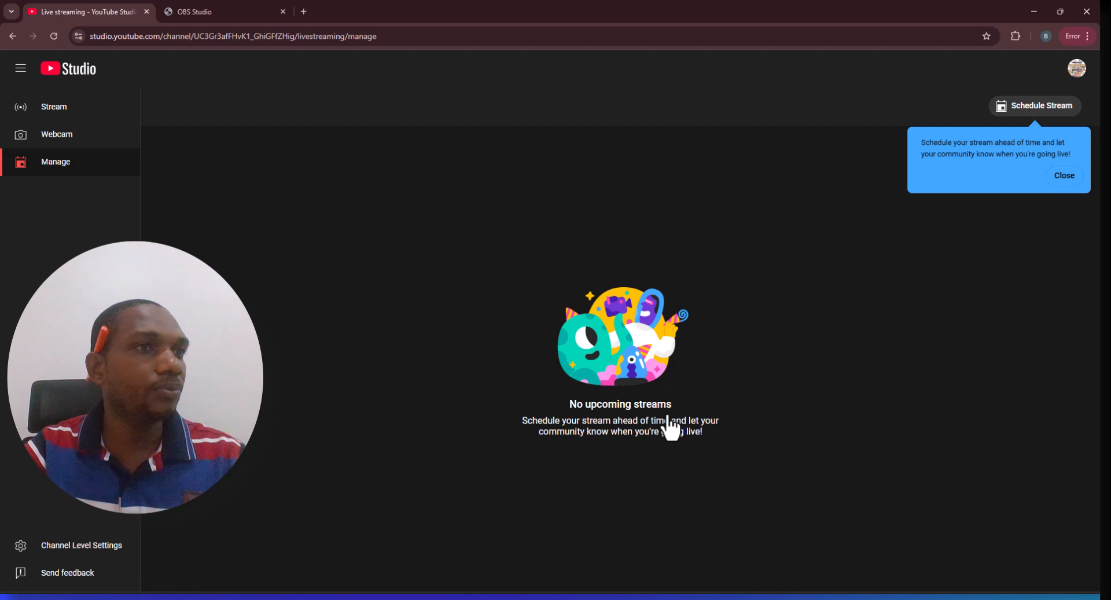
pyautogui.click(1039, 111)
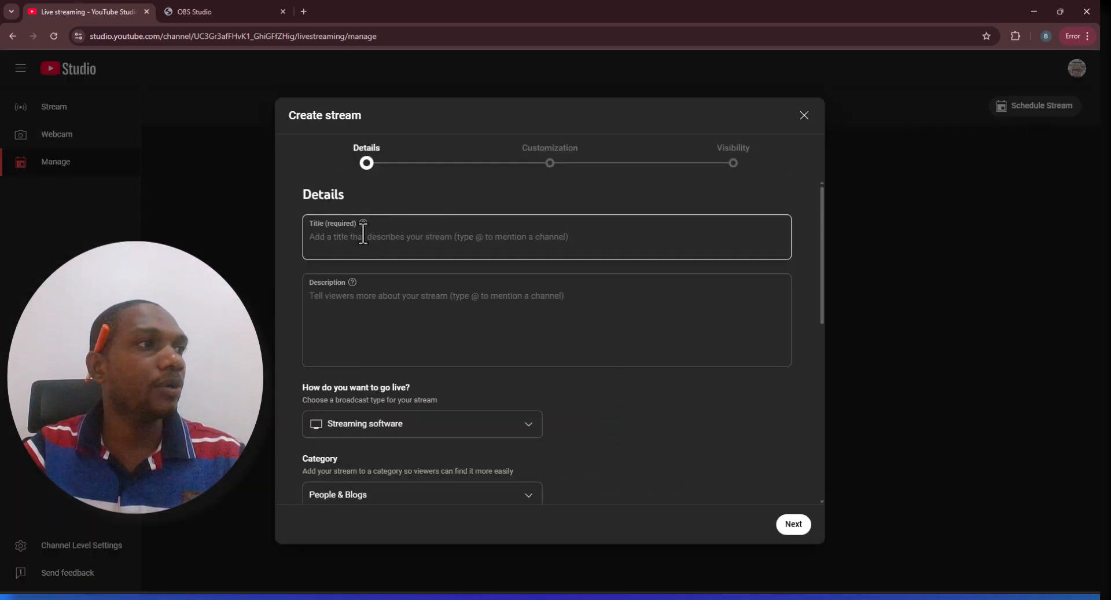
# Enter FIRST TIME STREAMING as the stream title
pyautogui.click(363, 234)
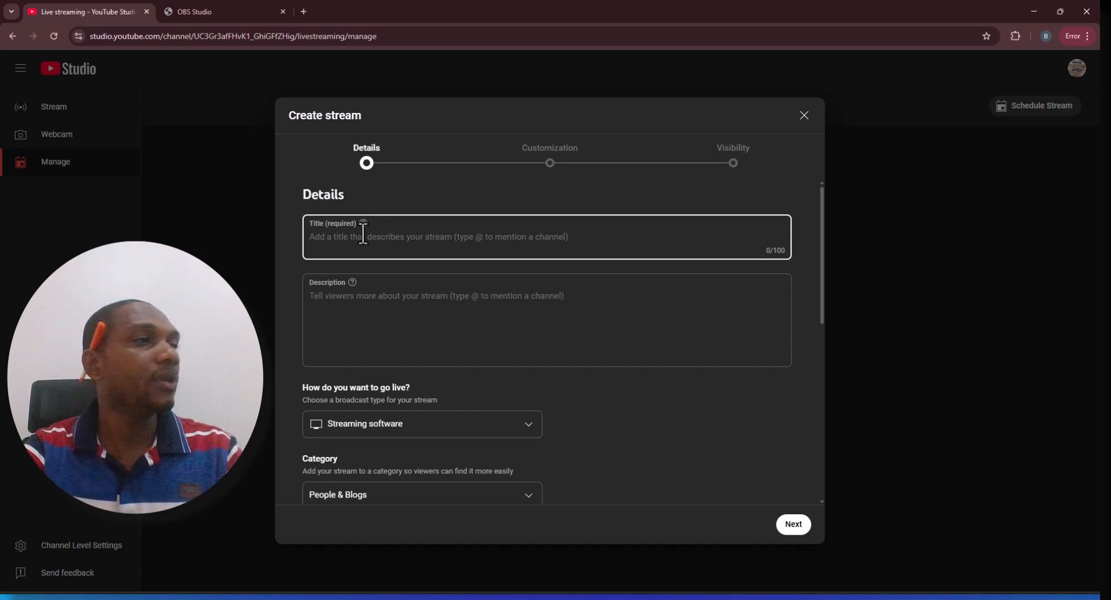
pyautogui.write('FIRST TIME ')
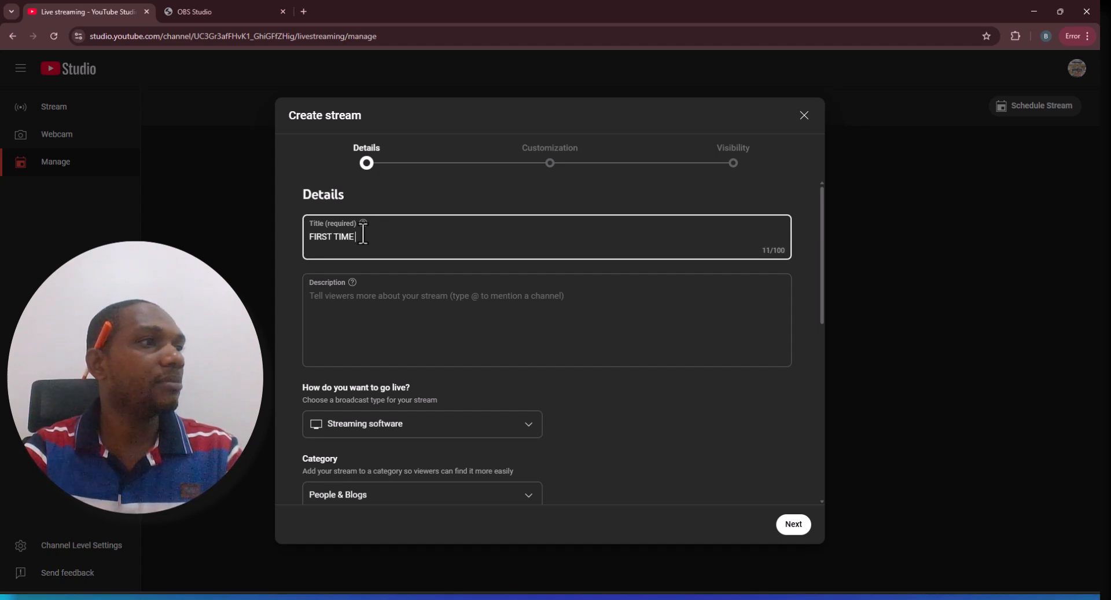
pyautogui.write('STREAMING')
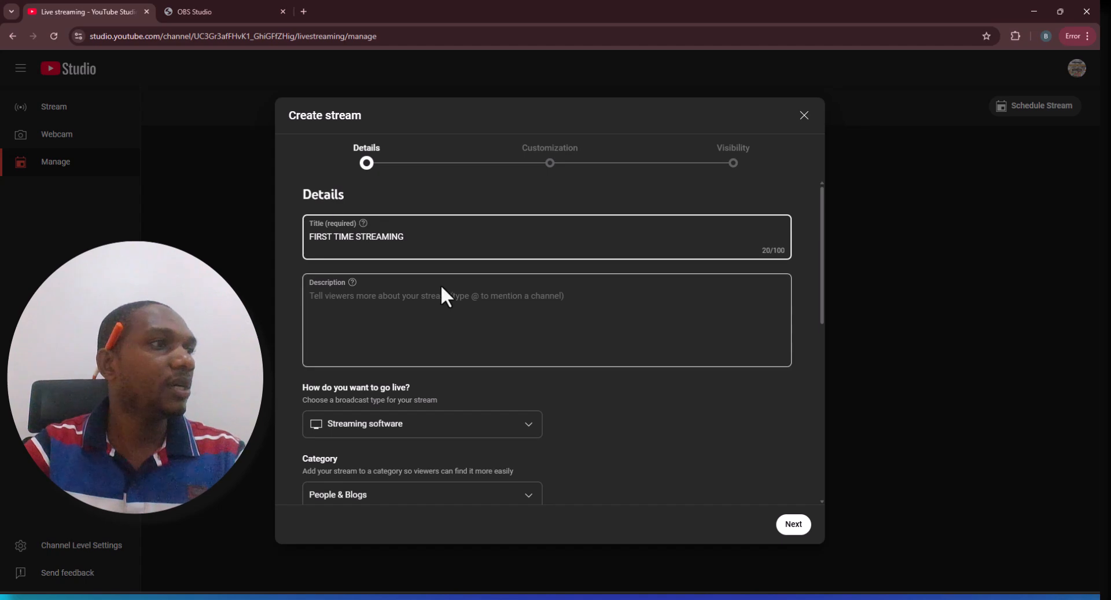
# Enter the description This is just an illustration
pyautogui.click(454, 294)
pyautogui.write('T')
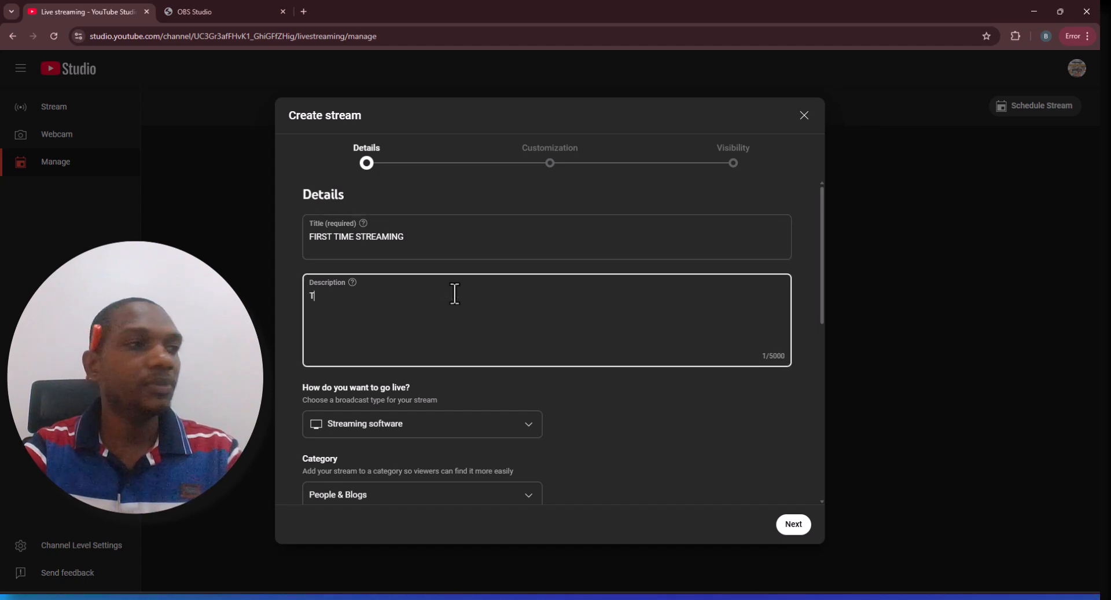
pyautogui.write('his is just an ')
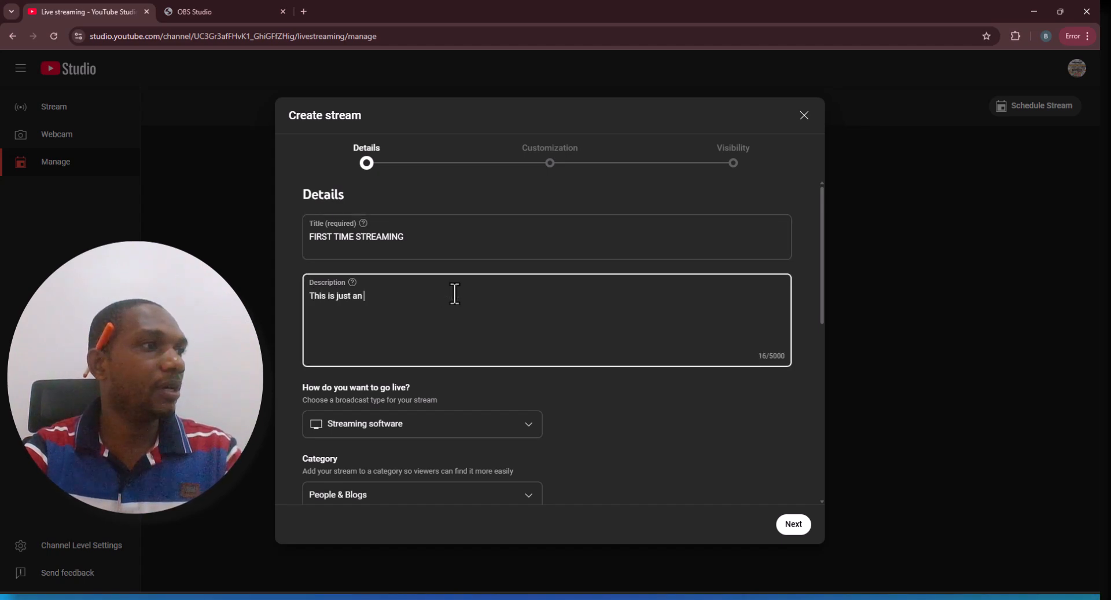
pyautogui.write('illustration')
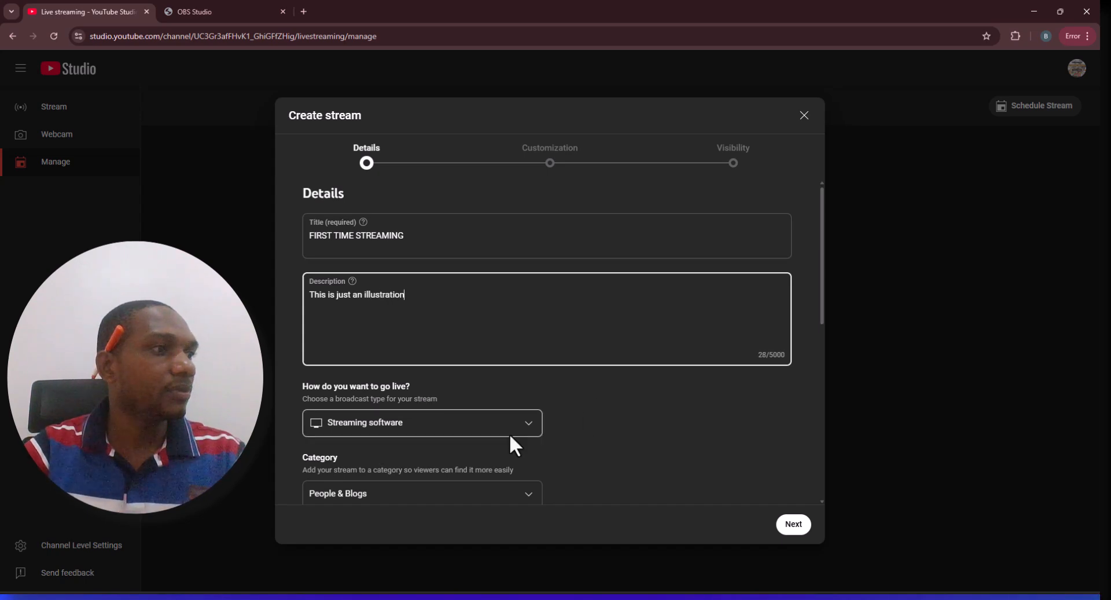
# Upload yt thumbnail.png from the Documents\at folder as the stream thumbnail
pyautogui.scroll(-5, 514, 446)
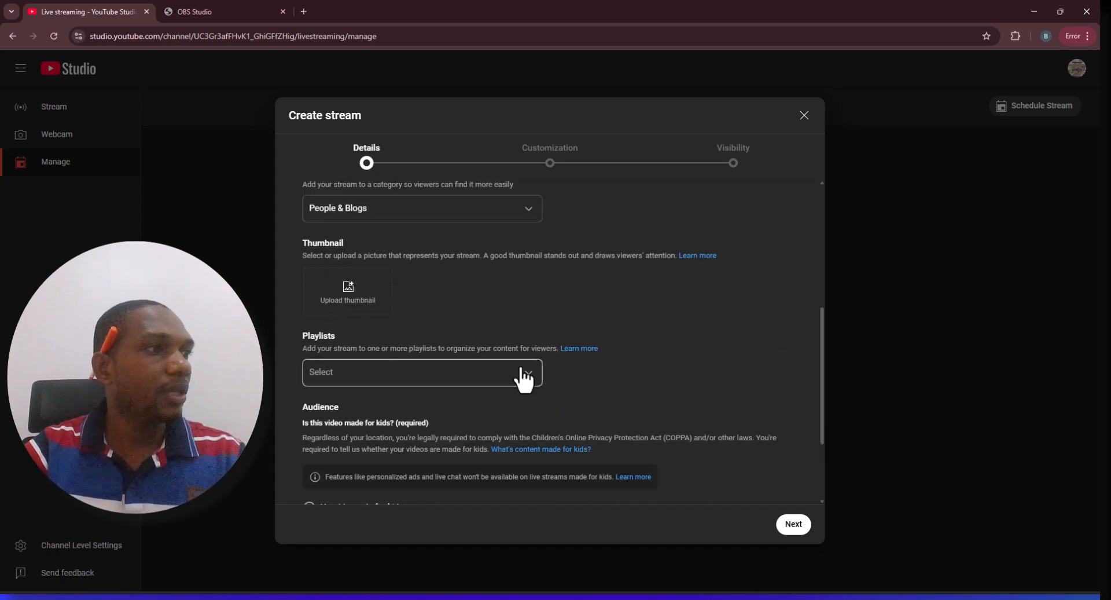
pyautogui.click(346, 300)
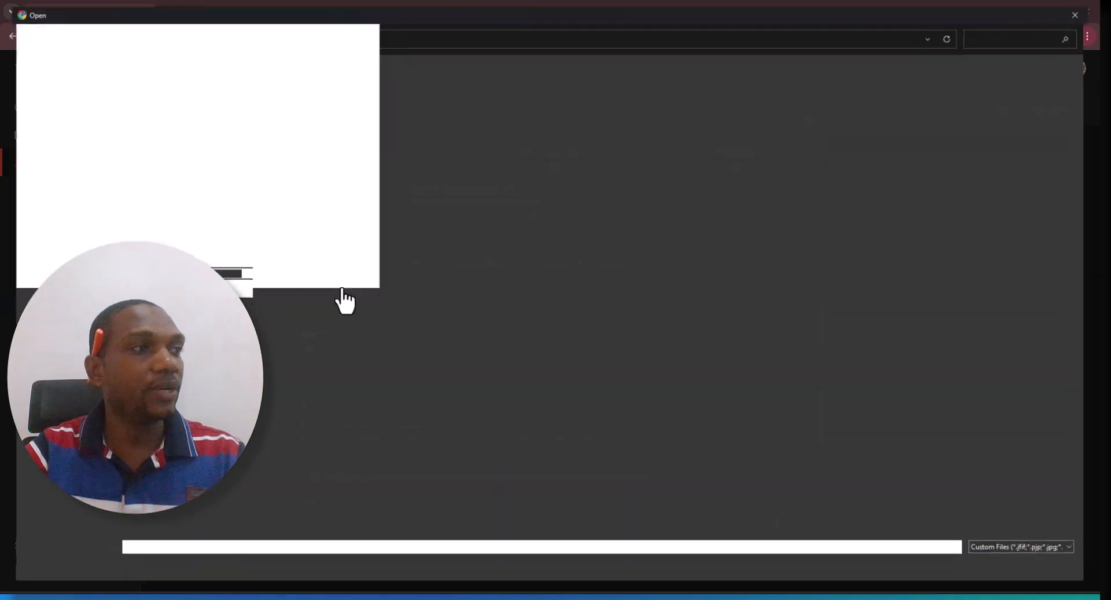
pyautogui.click(54, 191)
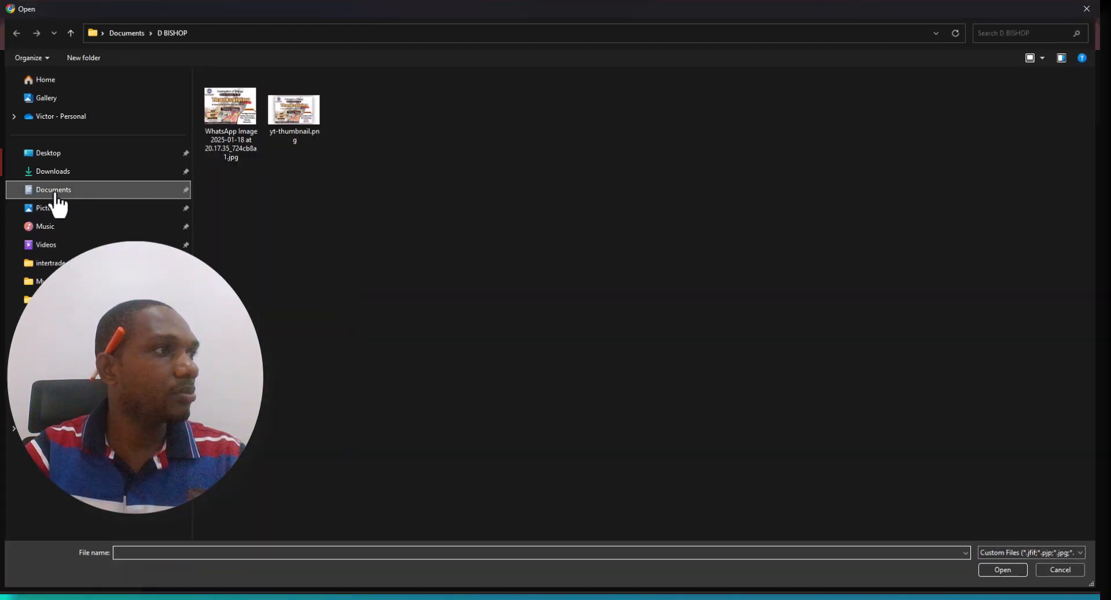
pyautogui.scroll(-10, 255, 209)
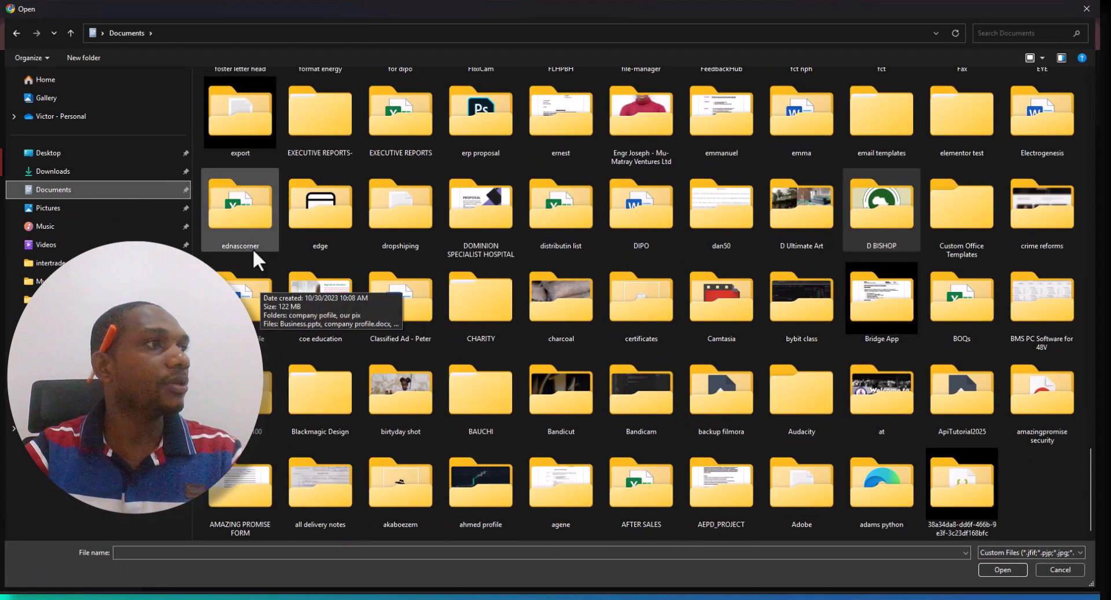
pyautogui.scroll(10, 257, 231)
pyautogui.scroll(3, 254, 133)
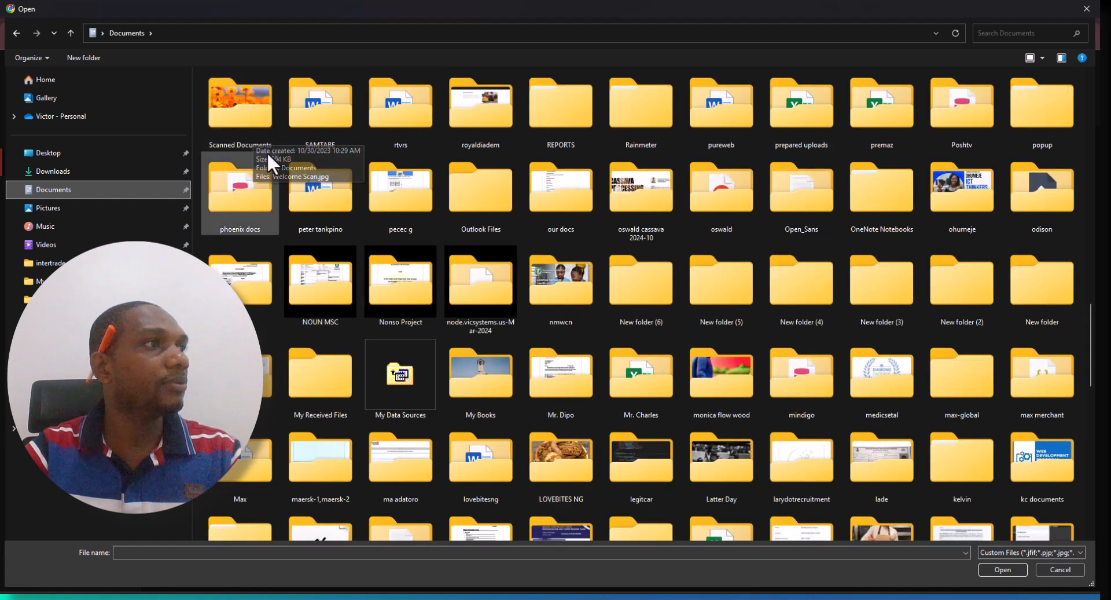
pyautogui.click(241, 120)
pyautogui.scroll(-10, 272, 119)
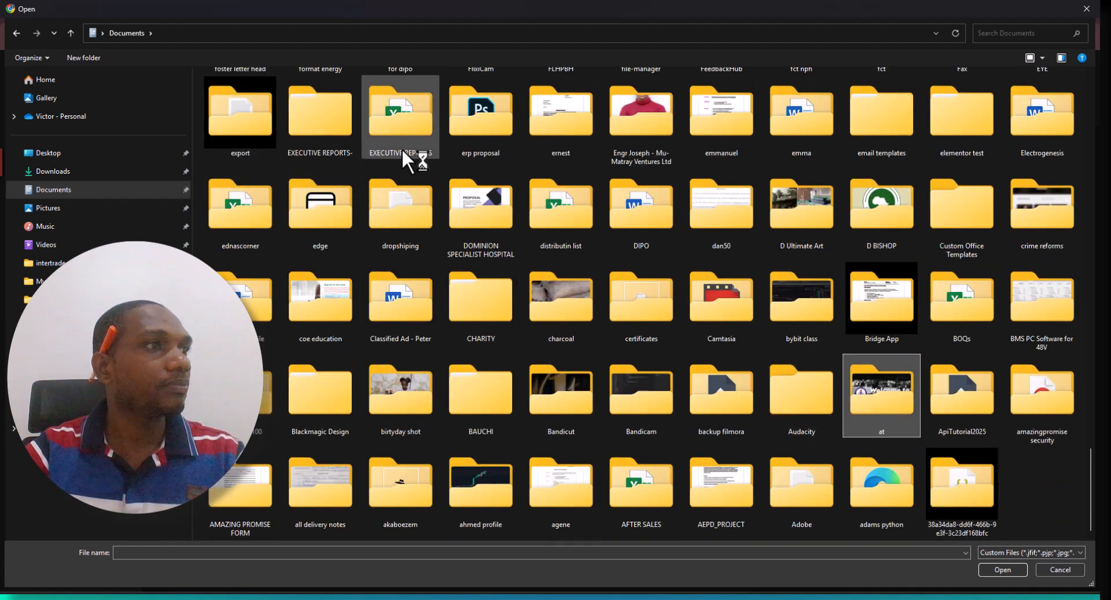
pyautogui.doubleClick(874, 383)
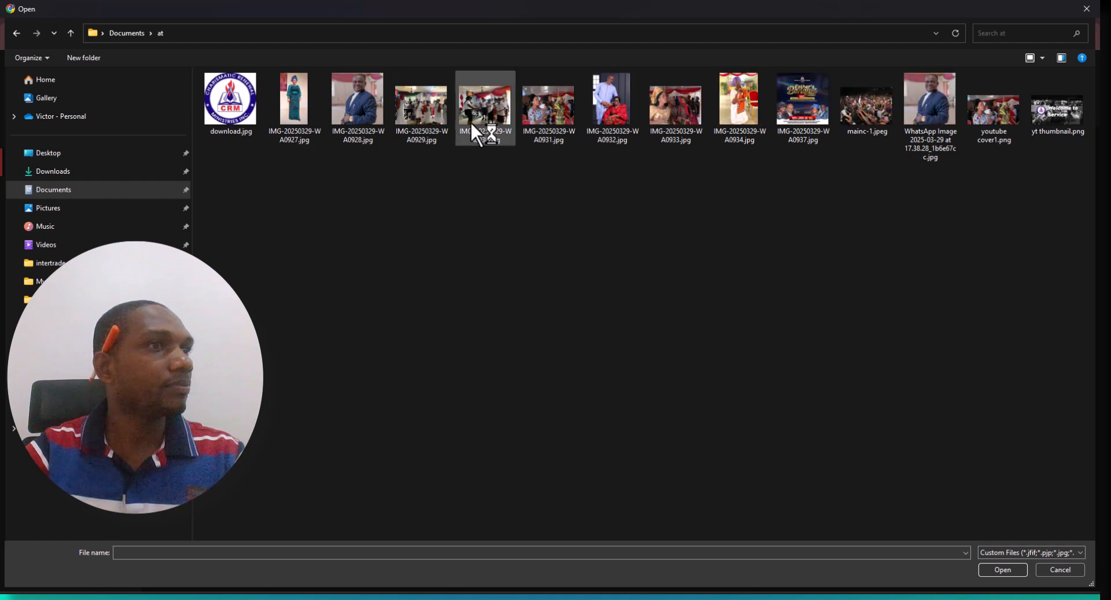
pyautogui.doubleClick(1042, 121)
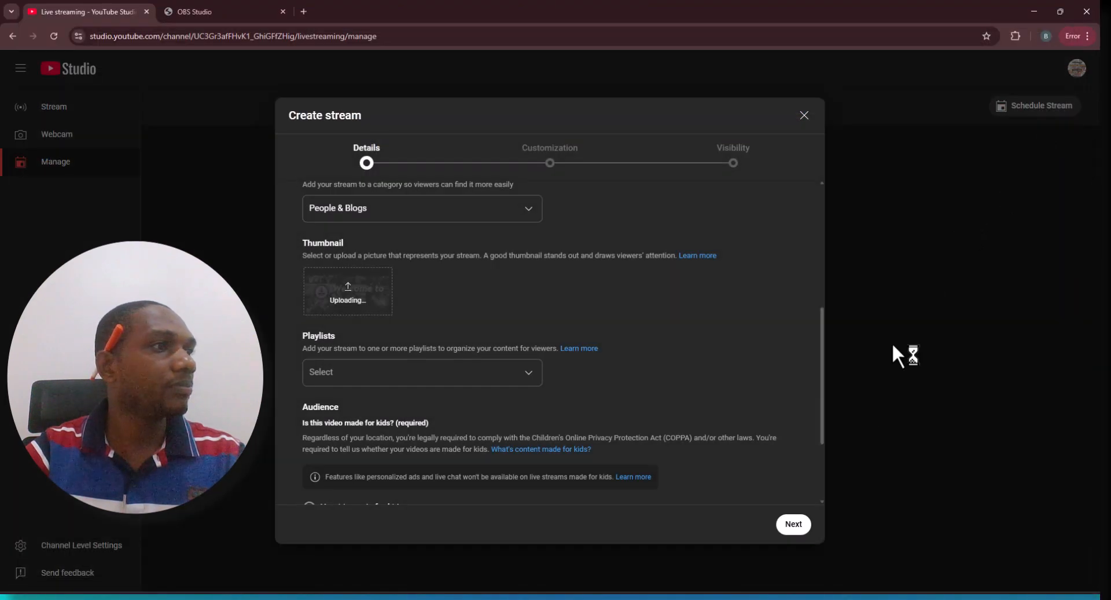
# Mark the stream as not made for kids and advance through the customization page with default chat settings
pyautogui.scroll(-1, 439, 406)
pyautogui.scroll(-1, 438, 428)
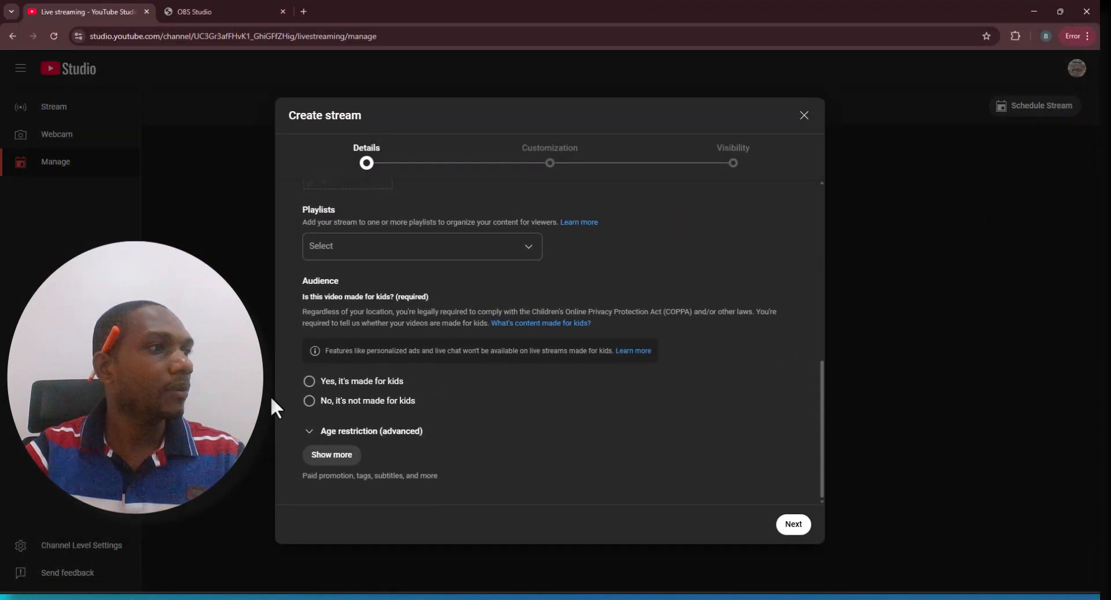
pyautogui.click(309, 407)
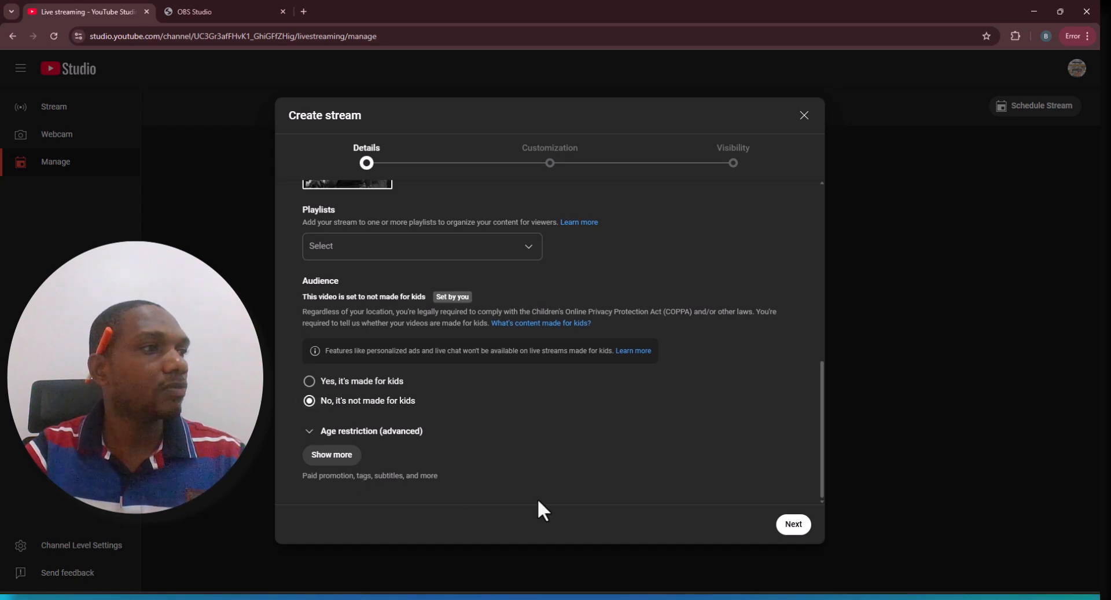
pyautogui.click(797, 527)
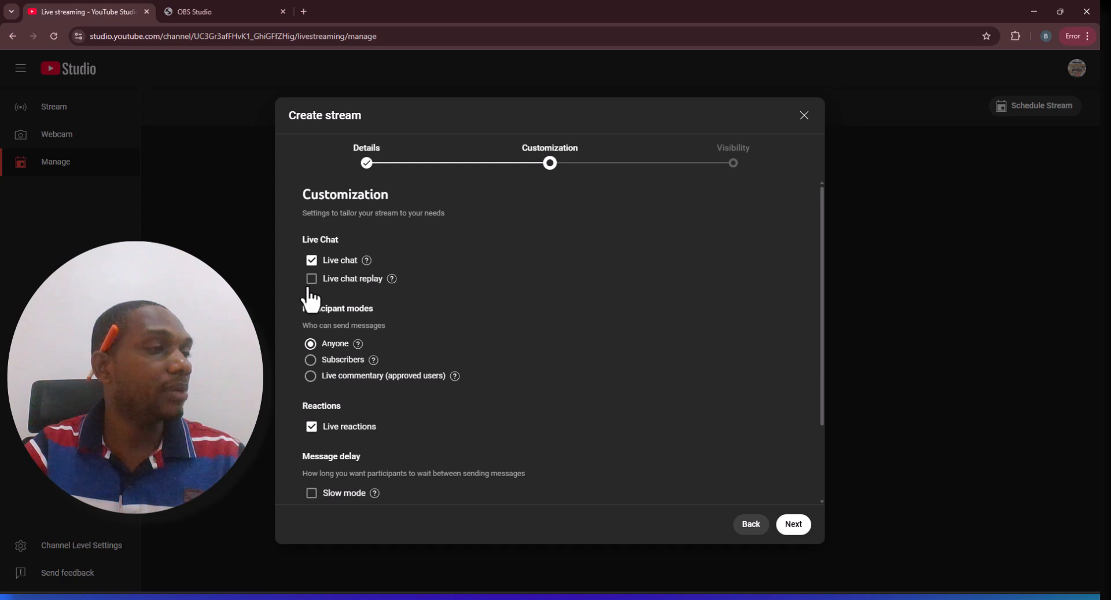
pyautogui.moveTo(387, 282)
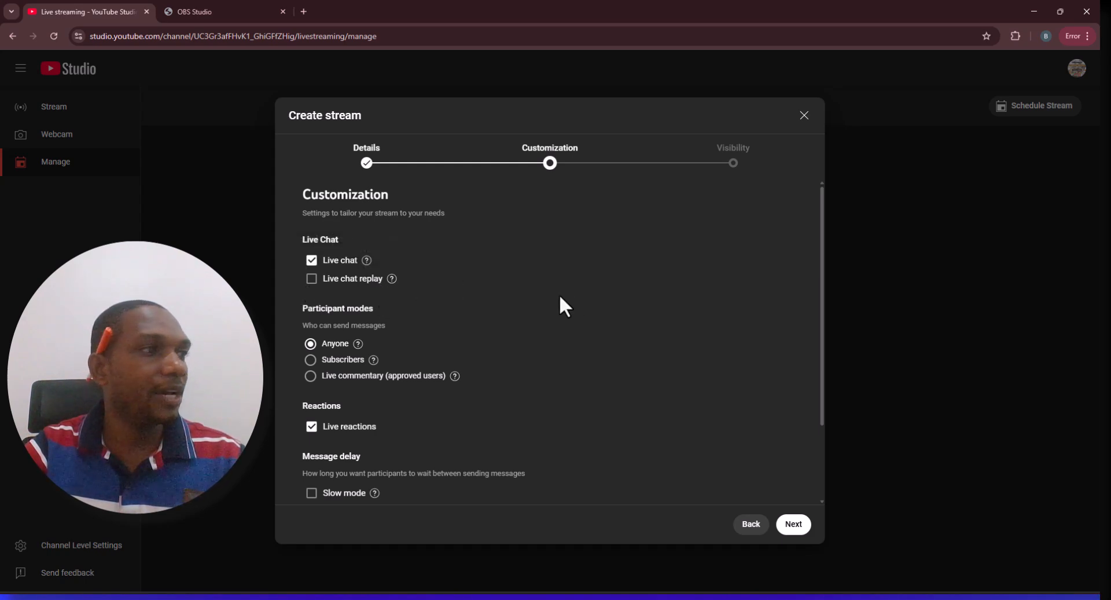
pyautogui.scroll(-1, 560, 296)
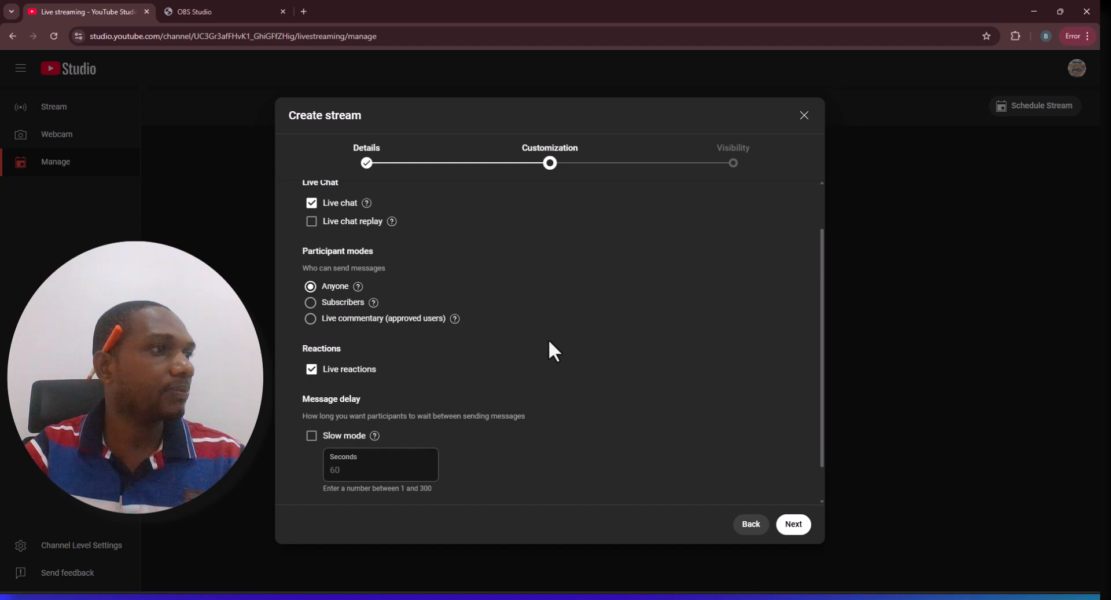
pyautogui.scroll(-1, 548, 347)
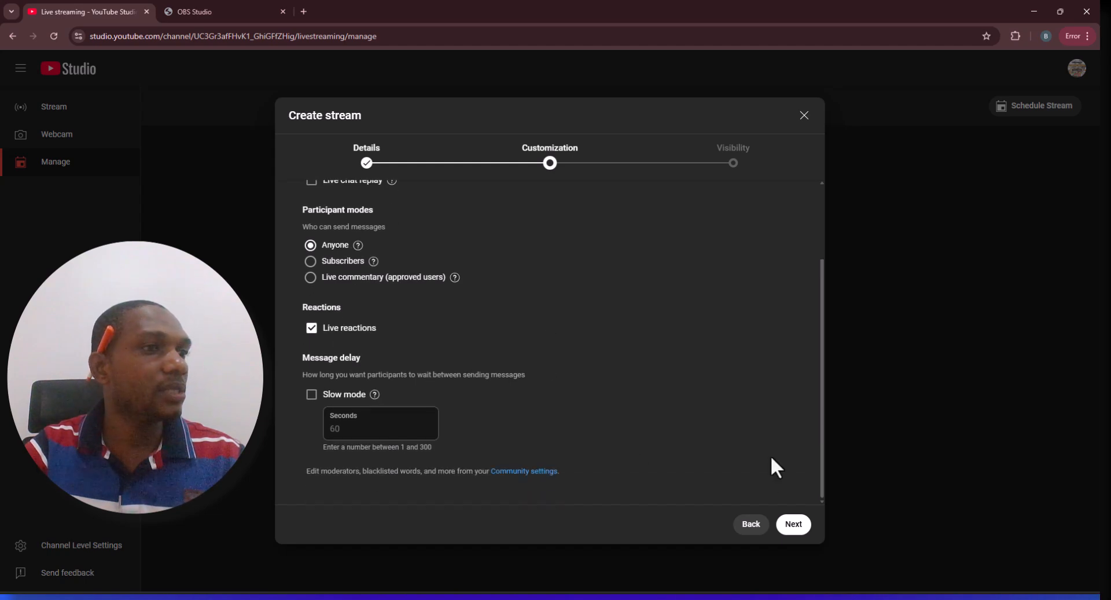
pyautogui.click(794, 526)
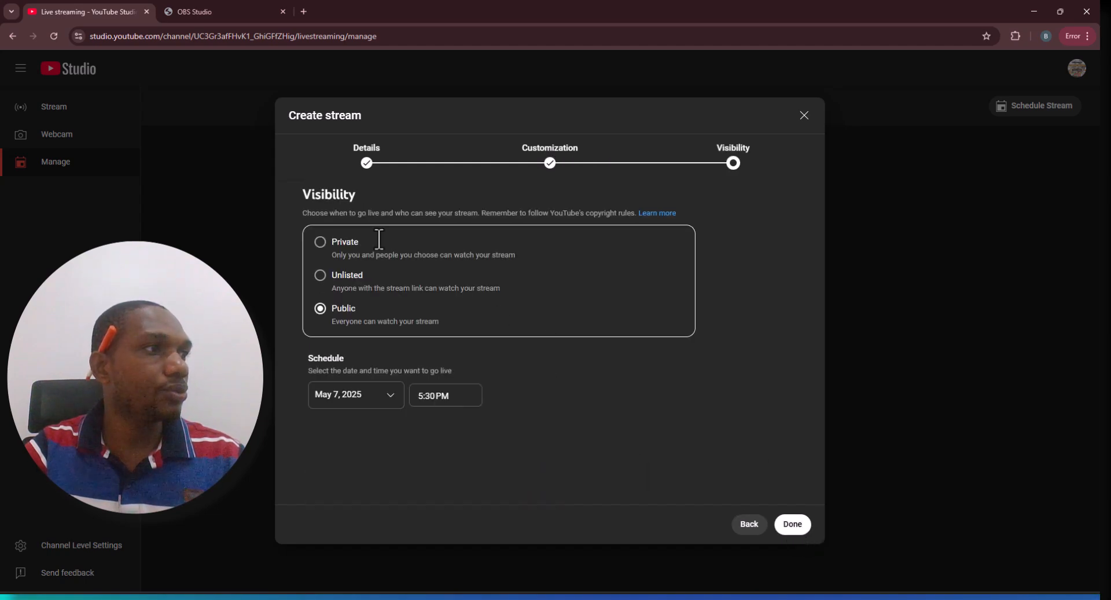
# Set the scheduled start time to 5:45 PM and finish creating the stream
pyautogui.click(423, 395)
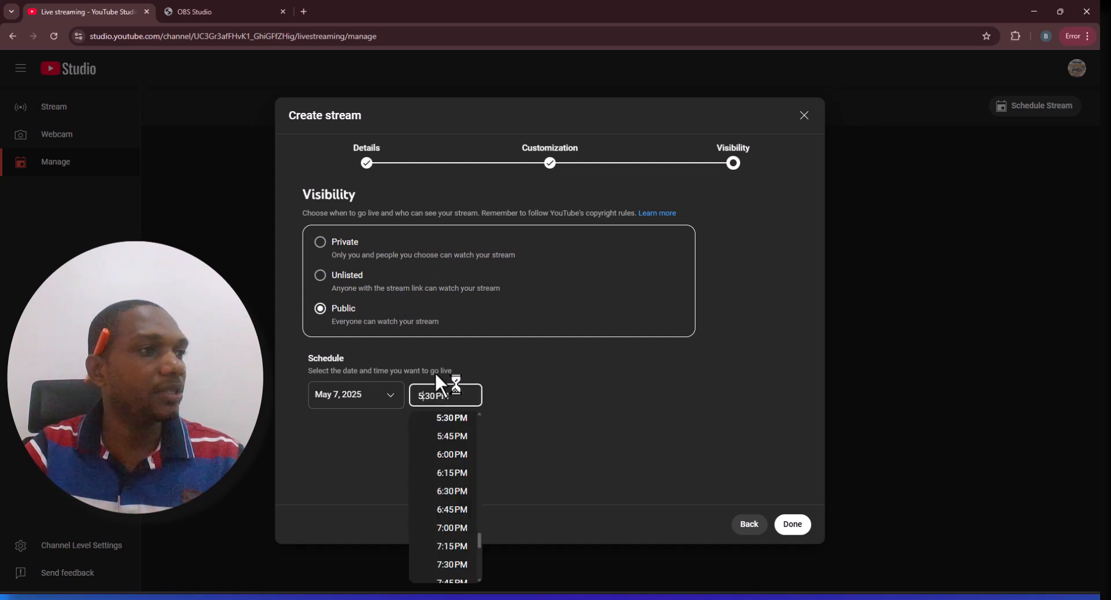
pyautogui.click(451, 435)
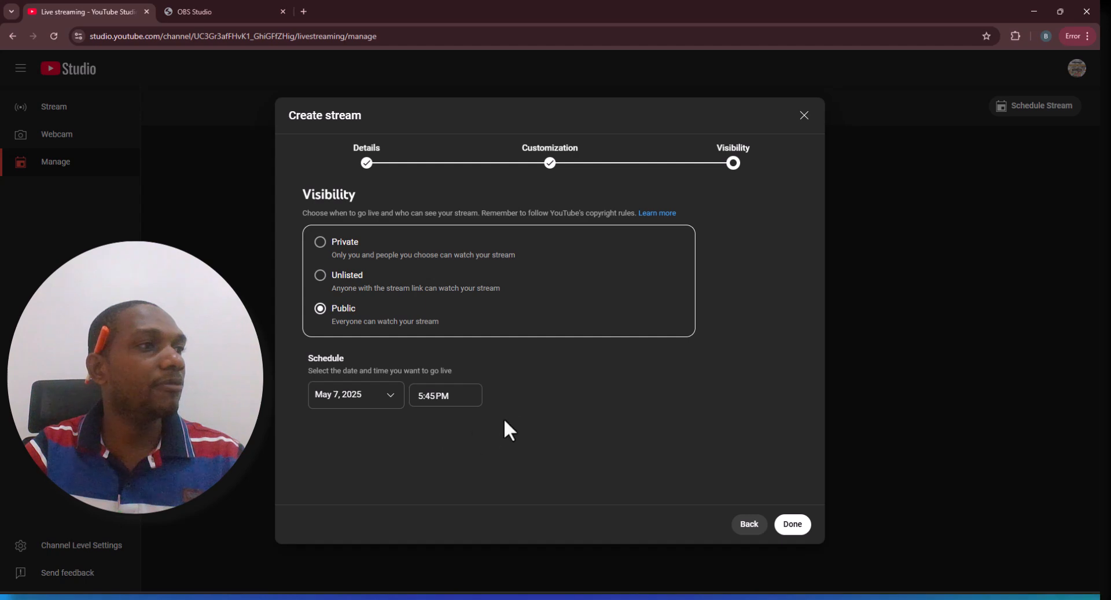
pyautogui.click(793, 524)
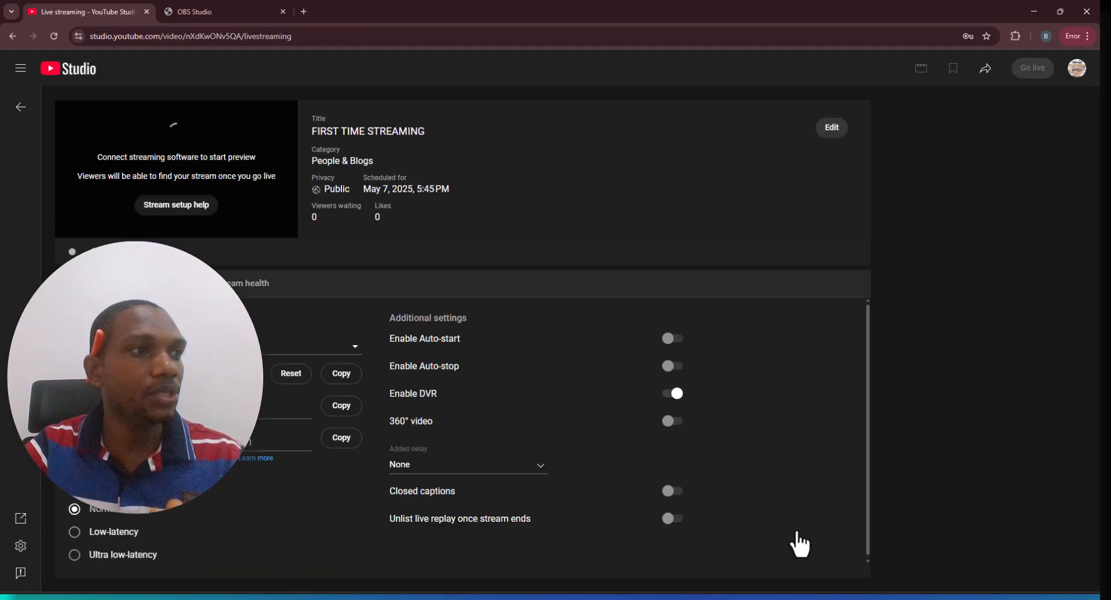
# Switch back to OBS Studio and confirm the Stream settings with the connected YouTube account
pyautogui.click(795, 597)
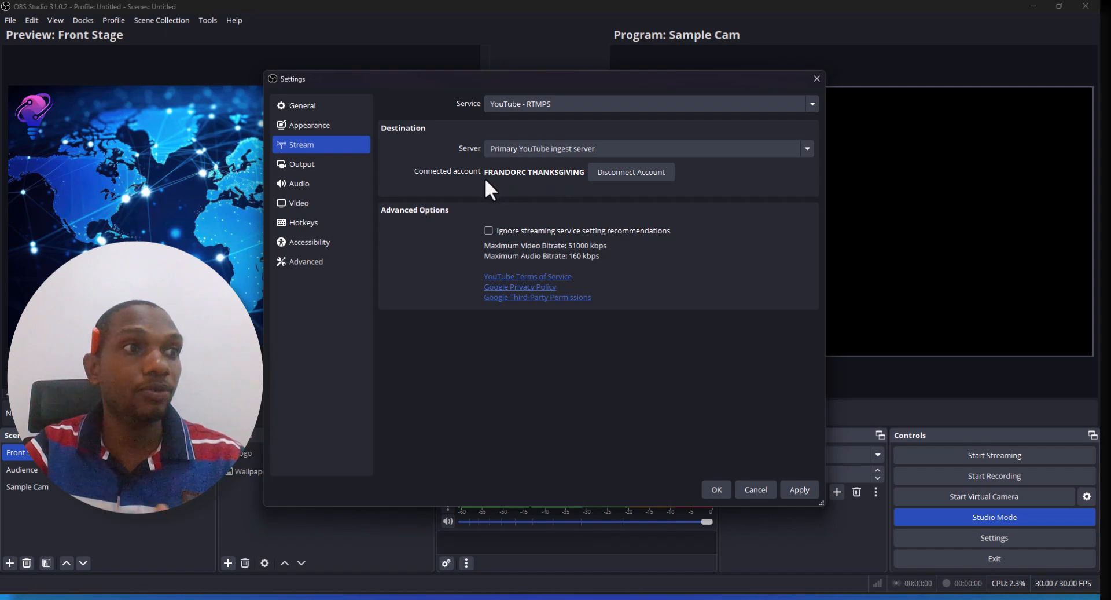
pyautogui.click(757, 598)
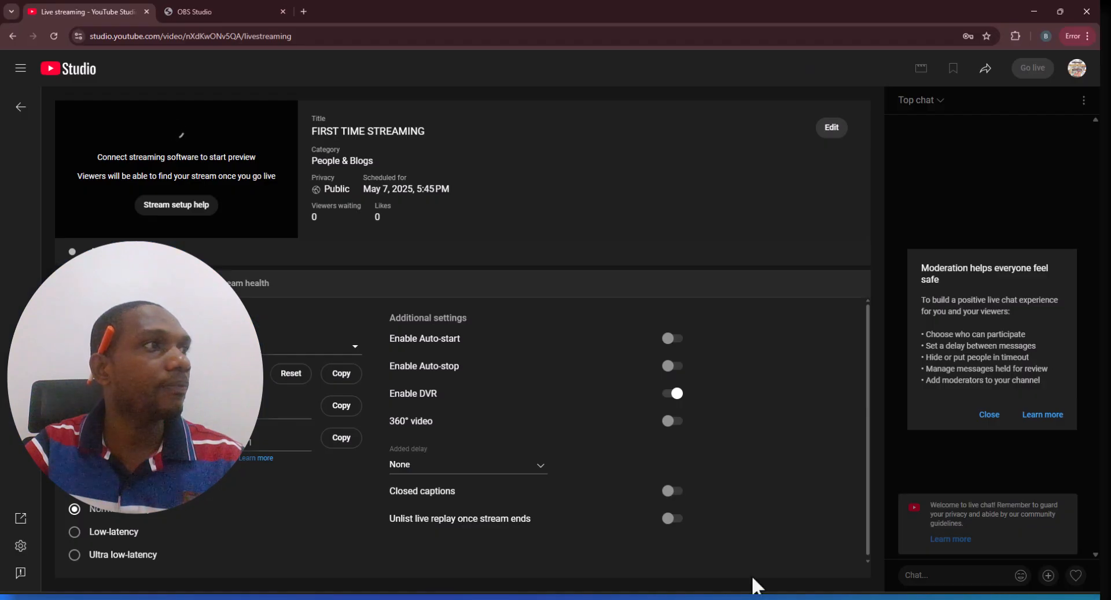
pyautogui.click(236, 9)
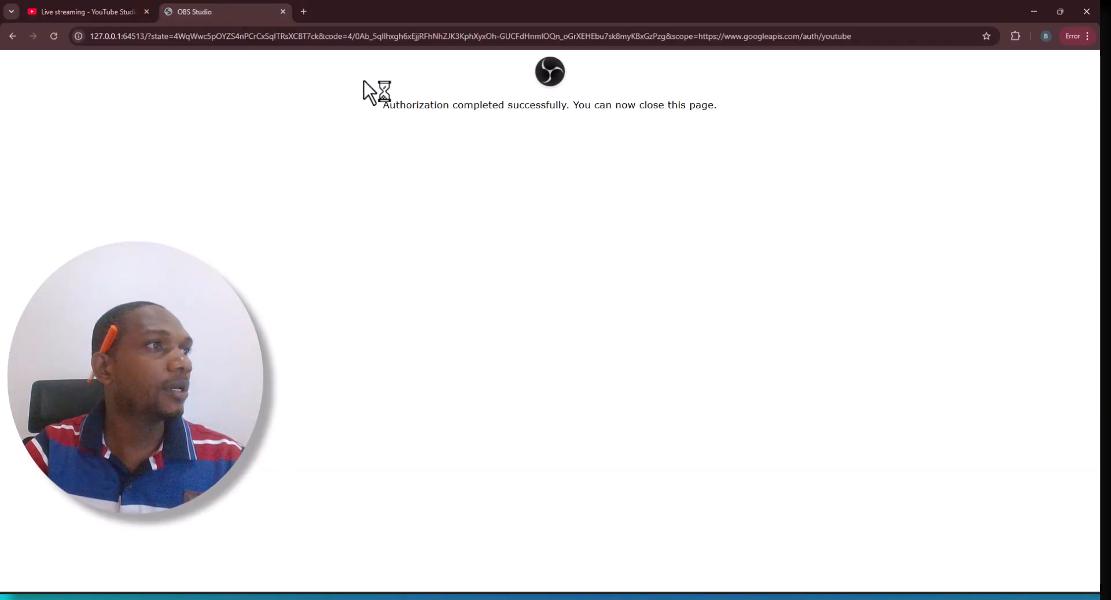
pyautogui.moveTo(364, 114); pyautogui.dragTo(747, 99)
pyautogui.click(674, 134)
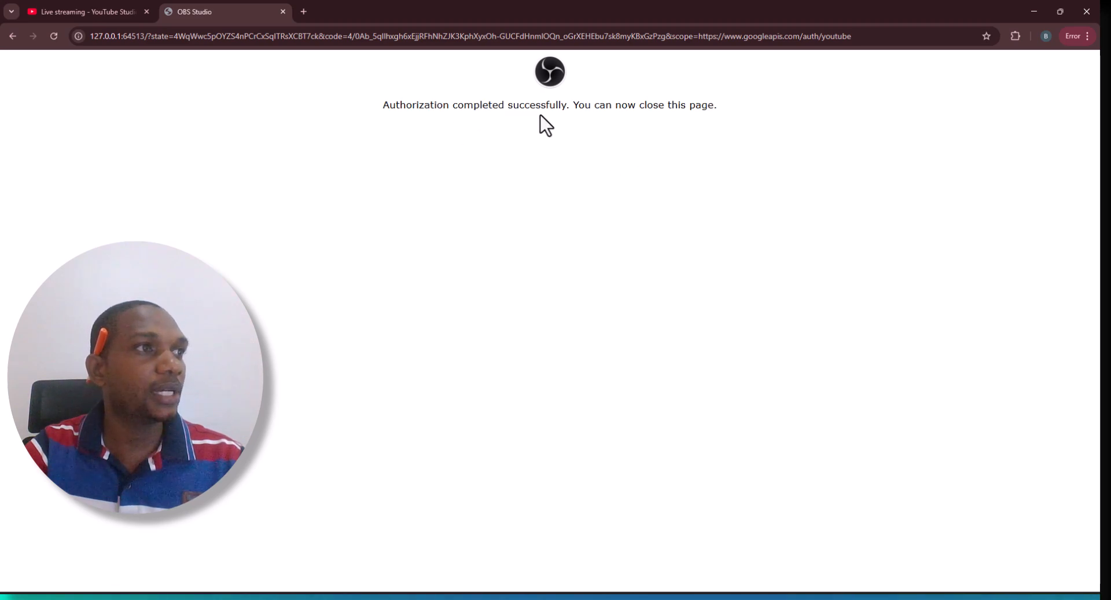
pyautogui.hotkey('alt', 'Tab')
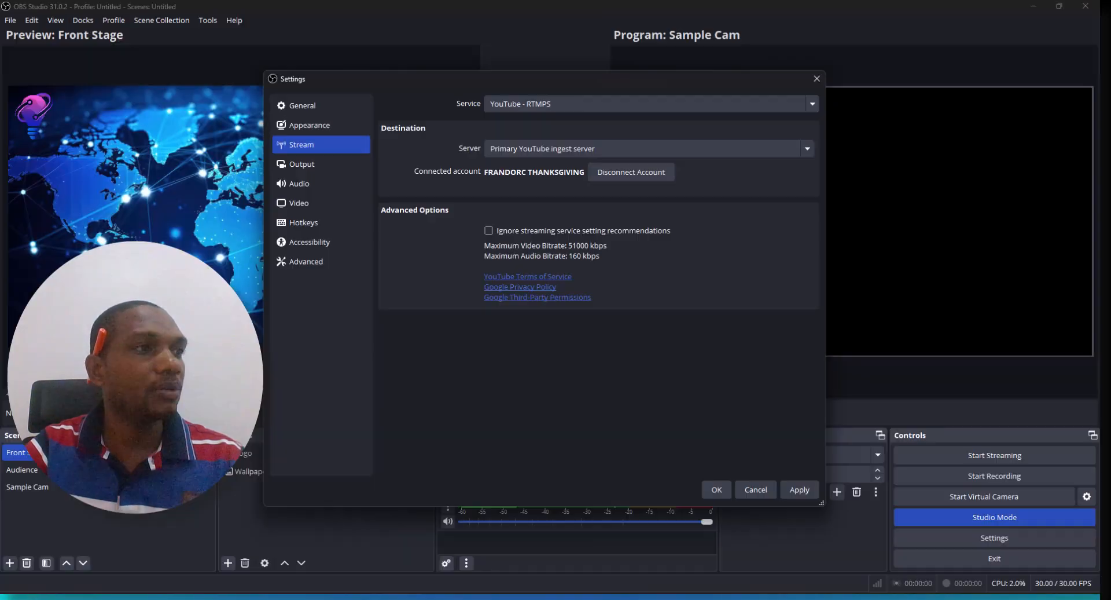
pyautogui.click(716, 489)
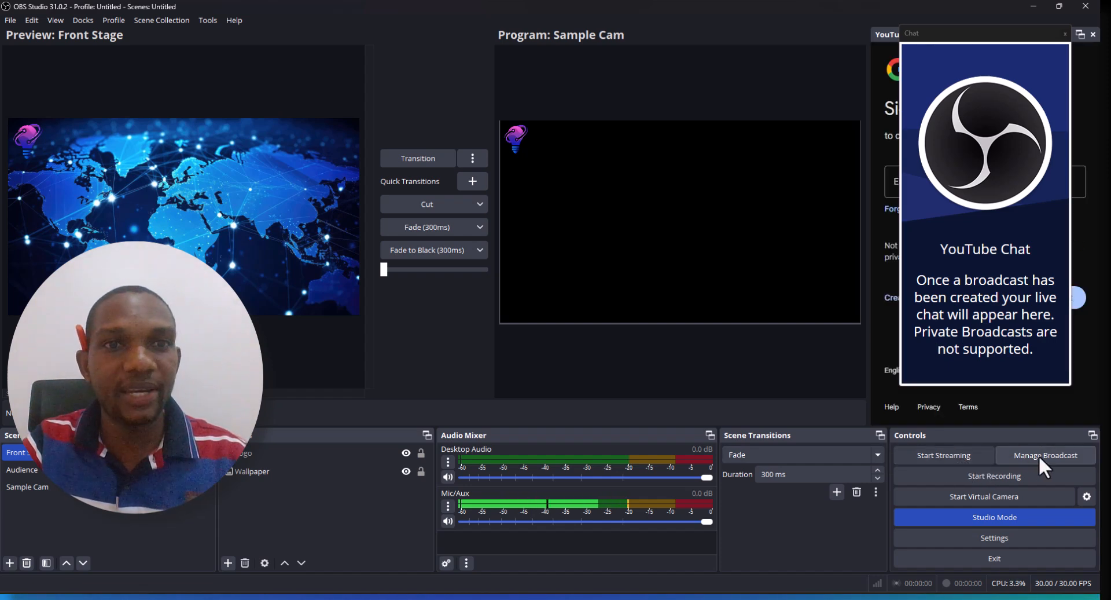
# Close the YouTube Chat and YouTube Live Control Panel docks in OBS Studio
pyautogui.click(1065, 33)
pyautogui.click(654, 323)
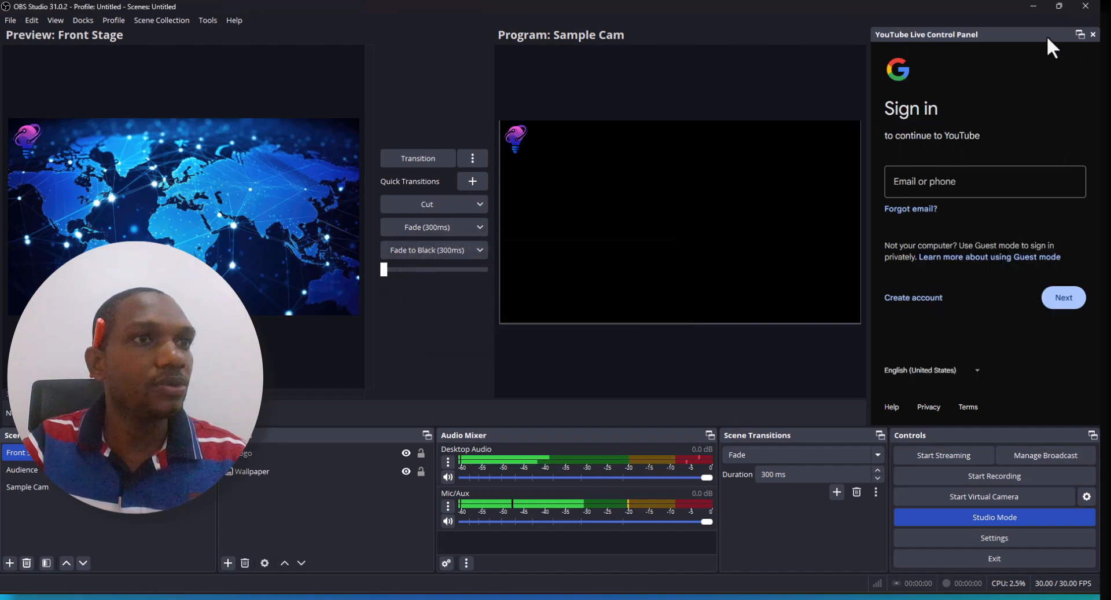
pyautogui.click(1092, 34)
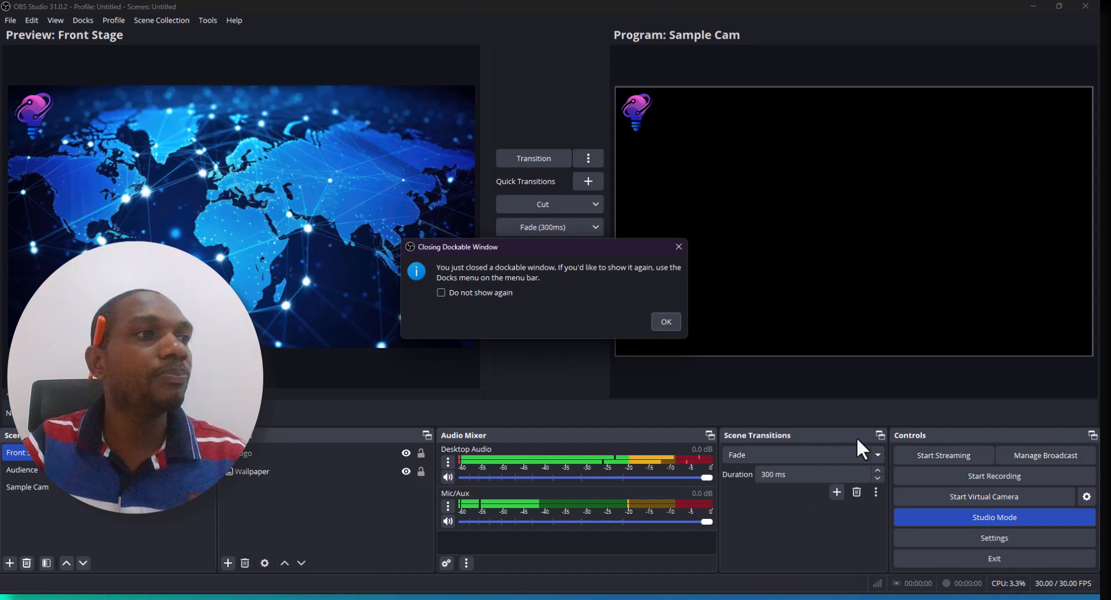
pyautogui.click(667, 321)
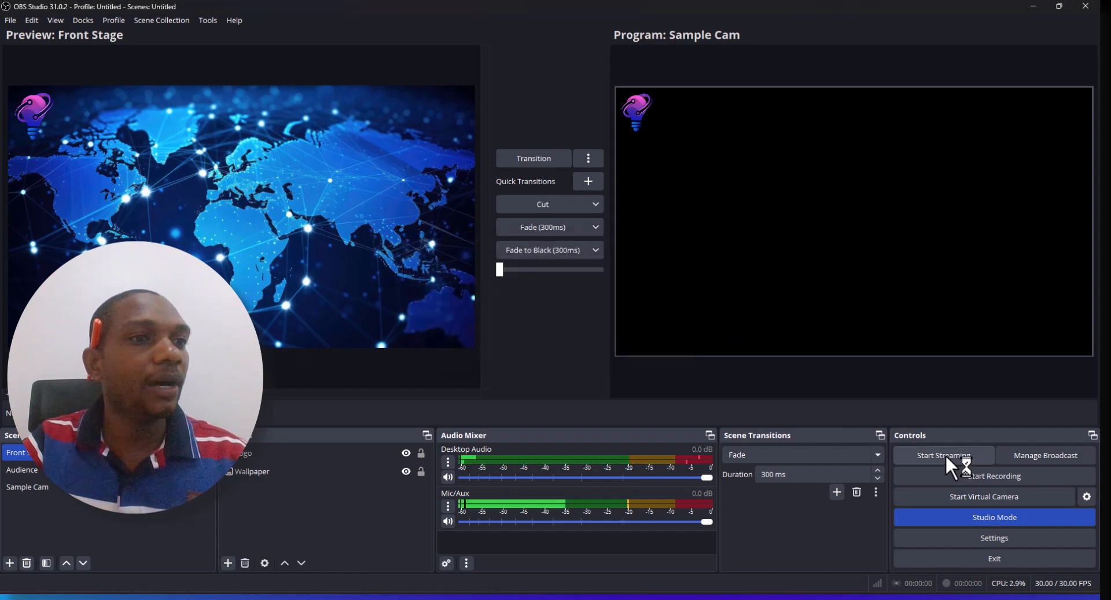
# Open broadcast management and select the existing FIRST TIME STREAMING broadcast
pyautogui.click(1030, 453)
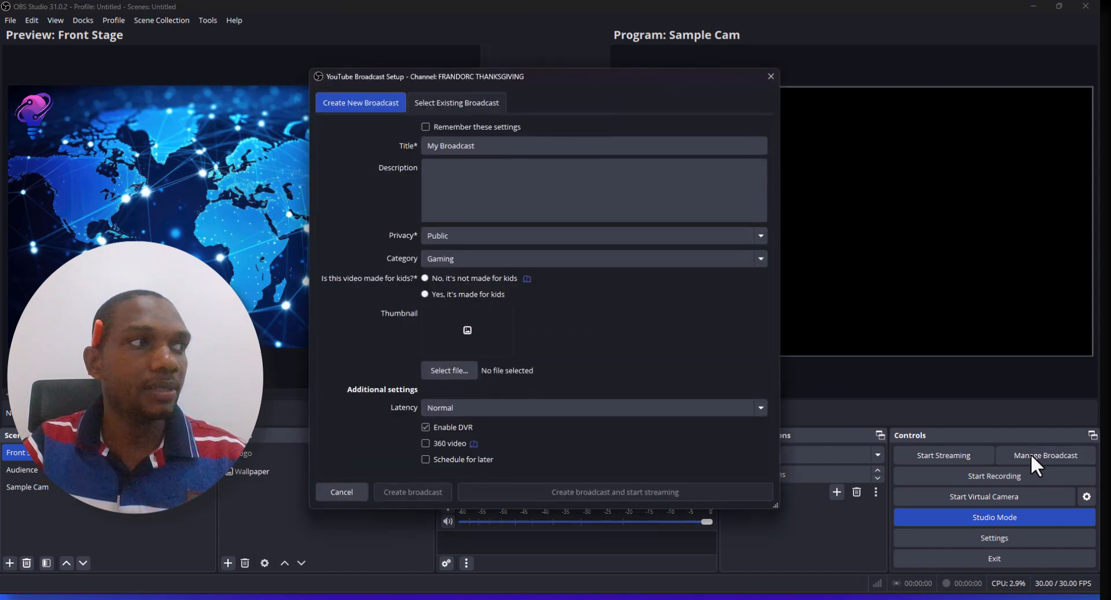
pyautogui.click(438, 100)
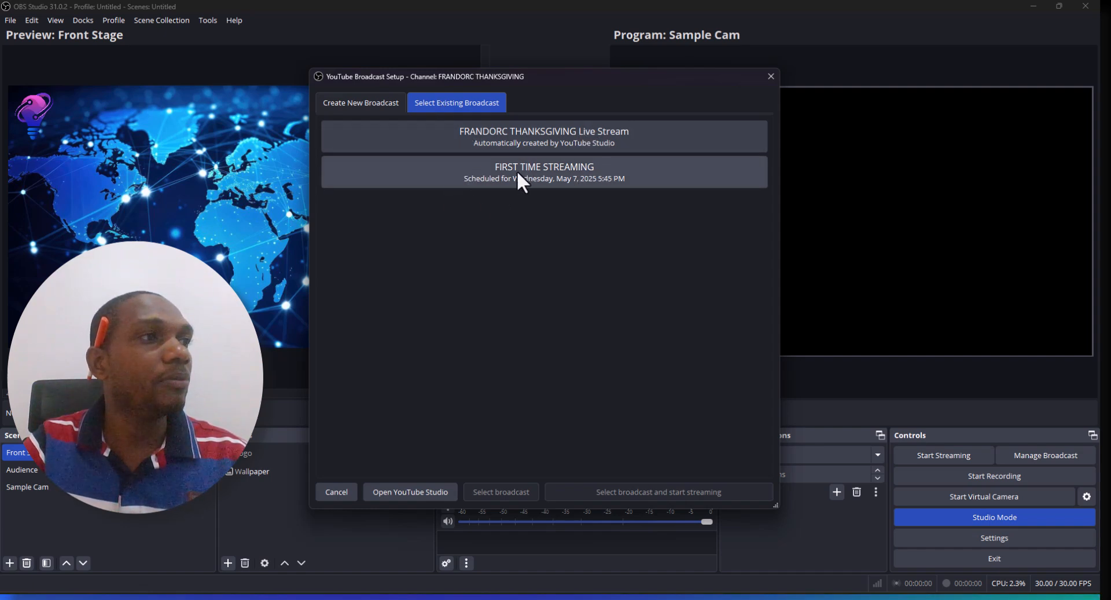
pyautogui.click(580, 170)
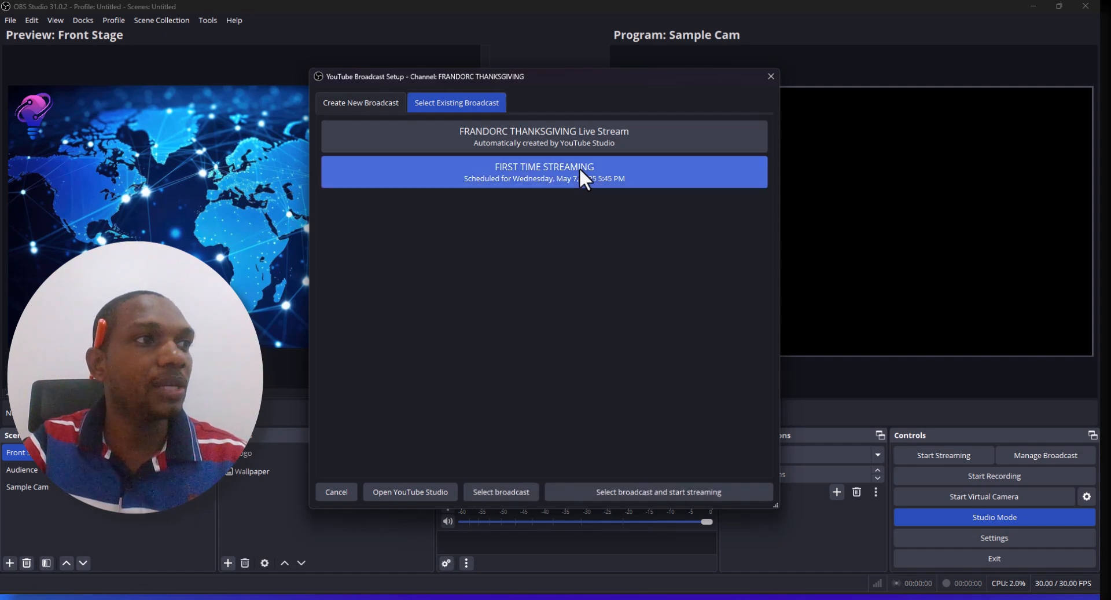
pyautogui.click(500, 490)
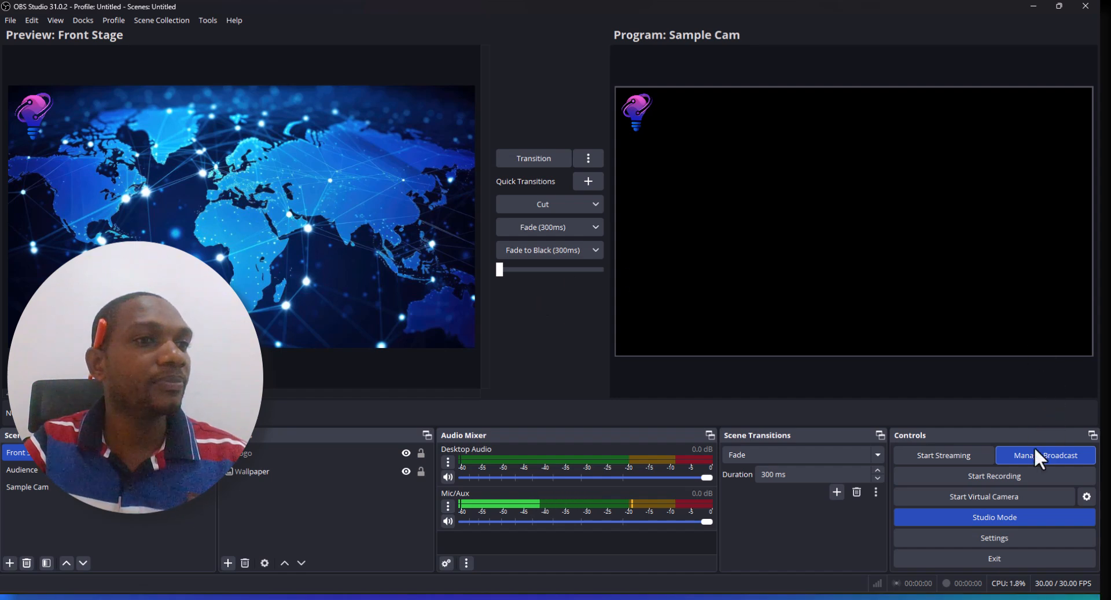
# Start streaming from OBS Studio and return to the YouTube Studio stream page in the browser
pyautogui.click(960, 460)
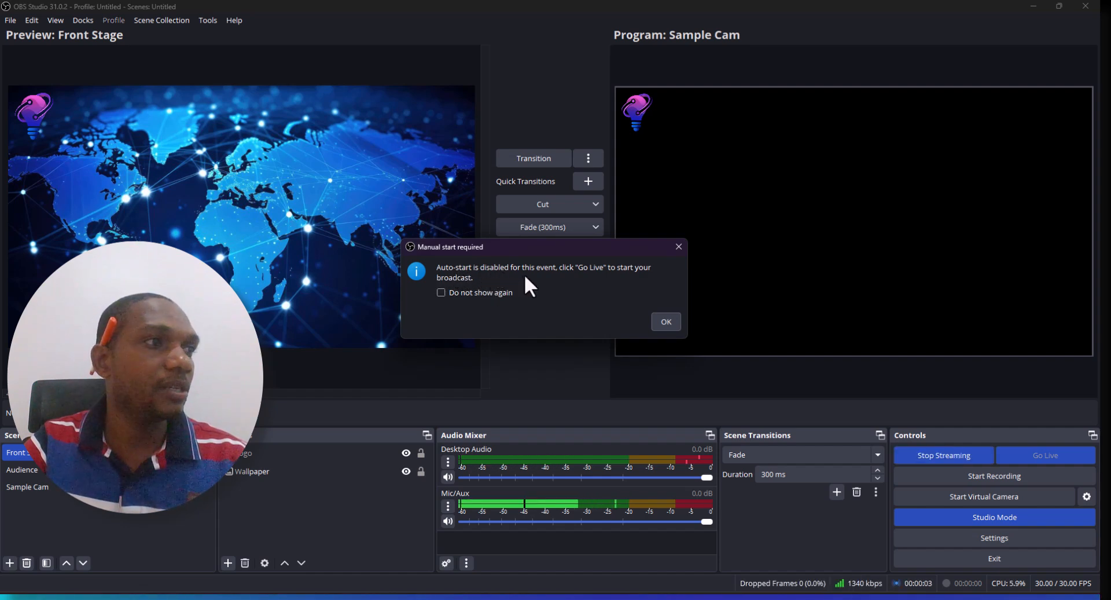
pyautogui.click(664, 323)
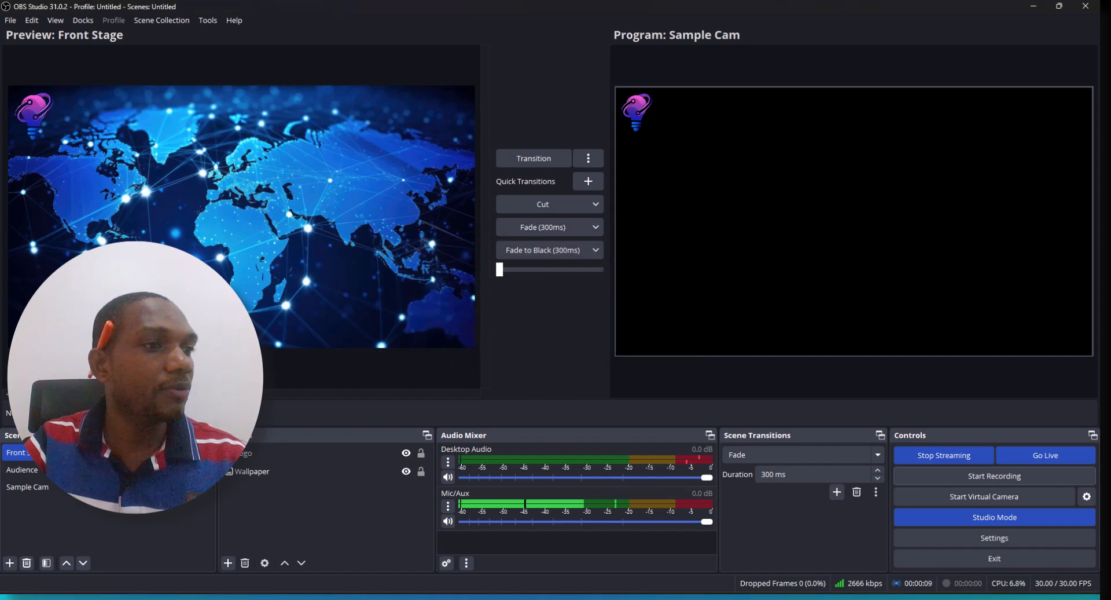
pyautogui.click(765, 599)
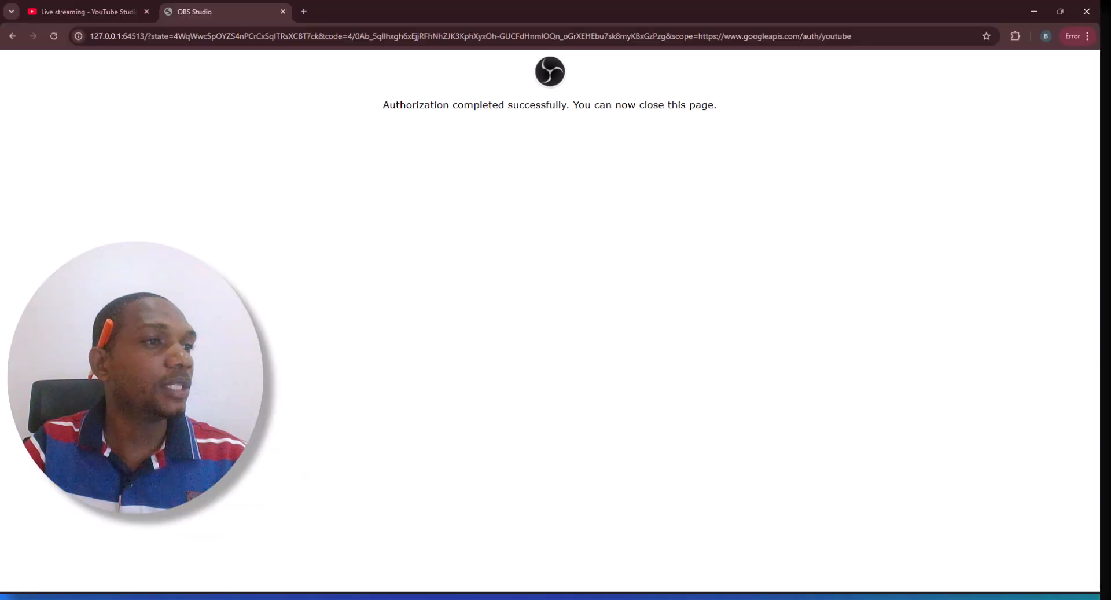
pyautogui.click(120, 8)
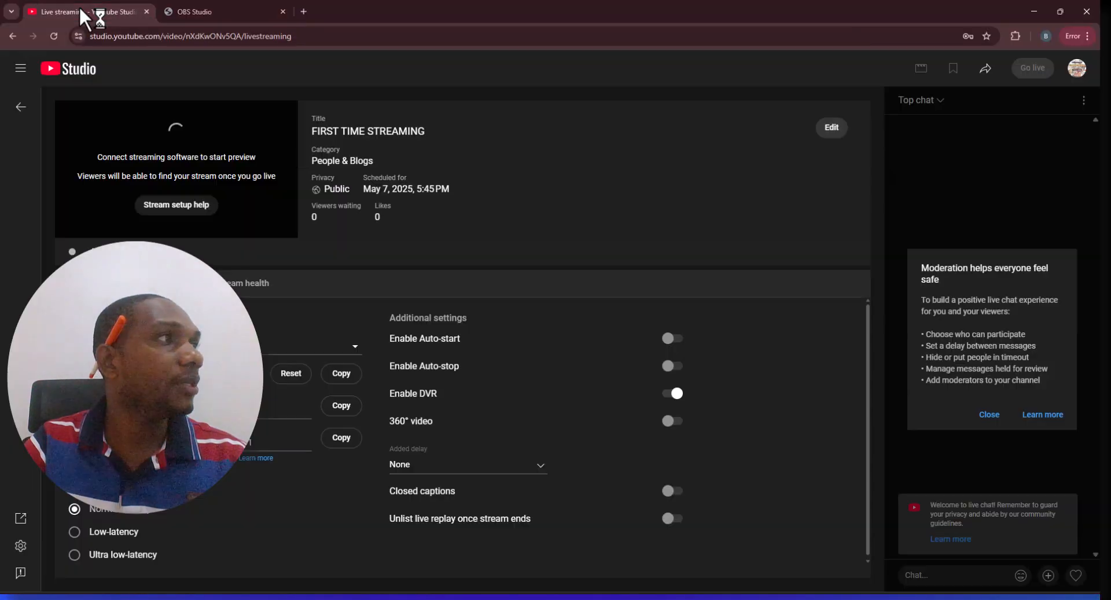
# Copy the livestream's share link and open it in a new browser tab
pyautogui.click(985, 74)
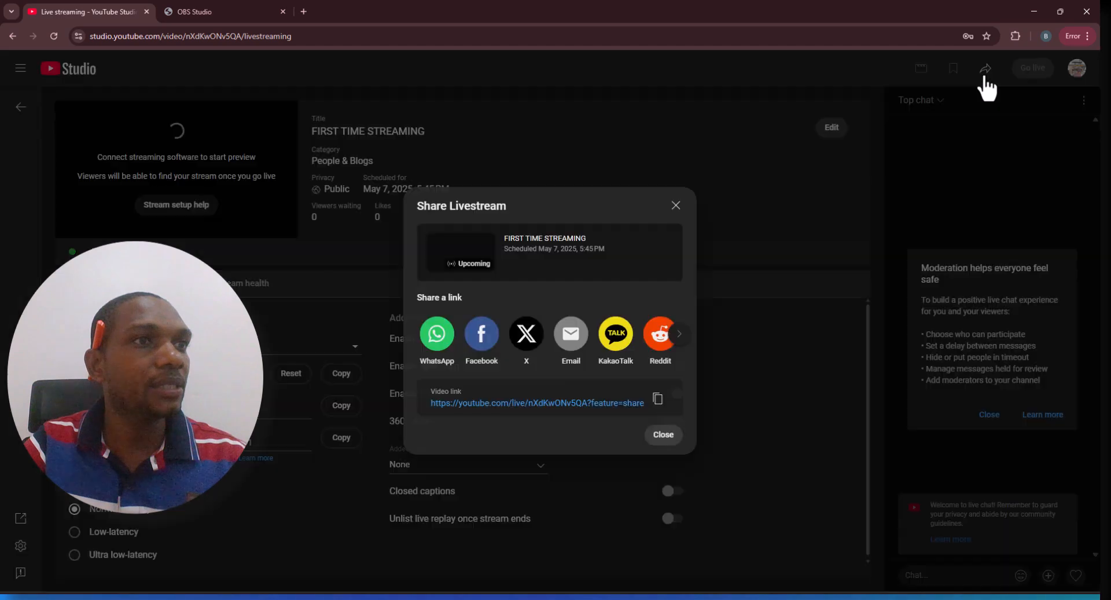
pyautogui.click(659, 405)
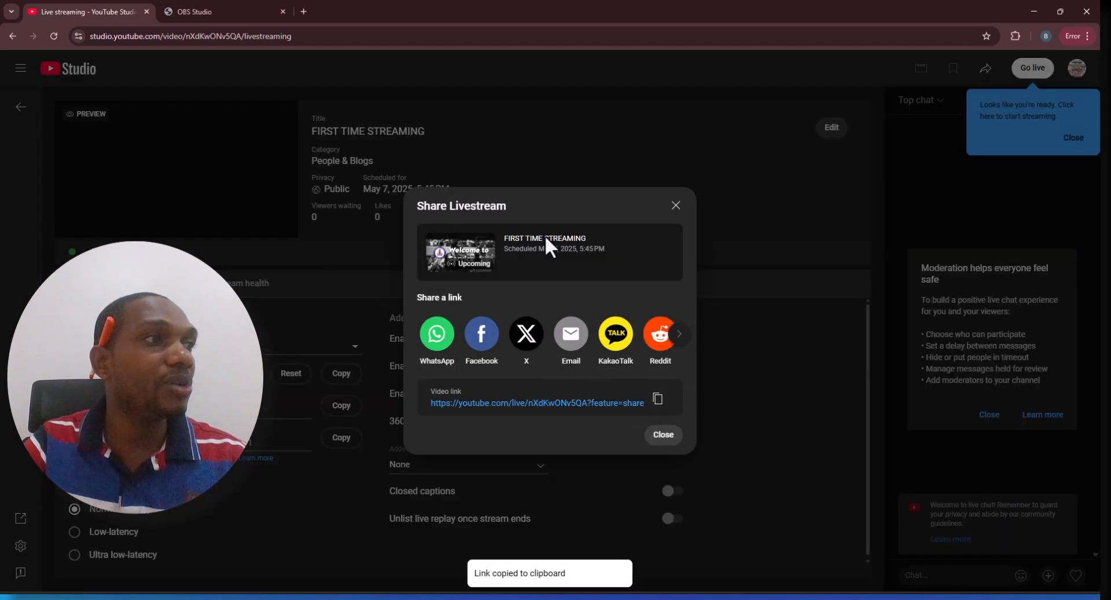
pyautogui.click(310, 12)
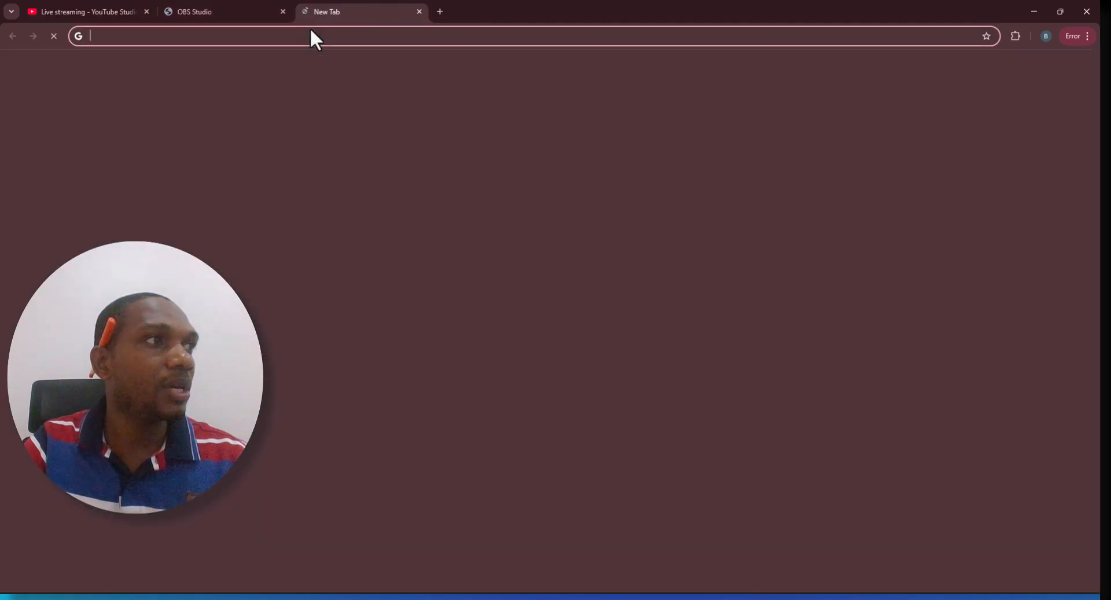
pyautogui.hotkey('ctrl', 'v')
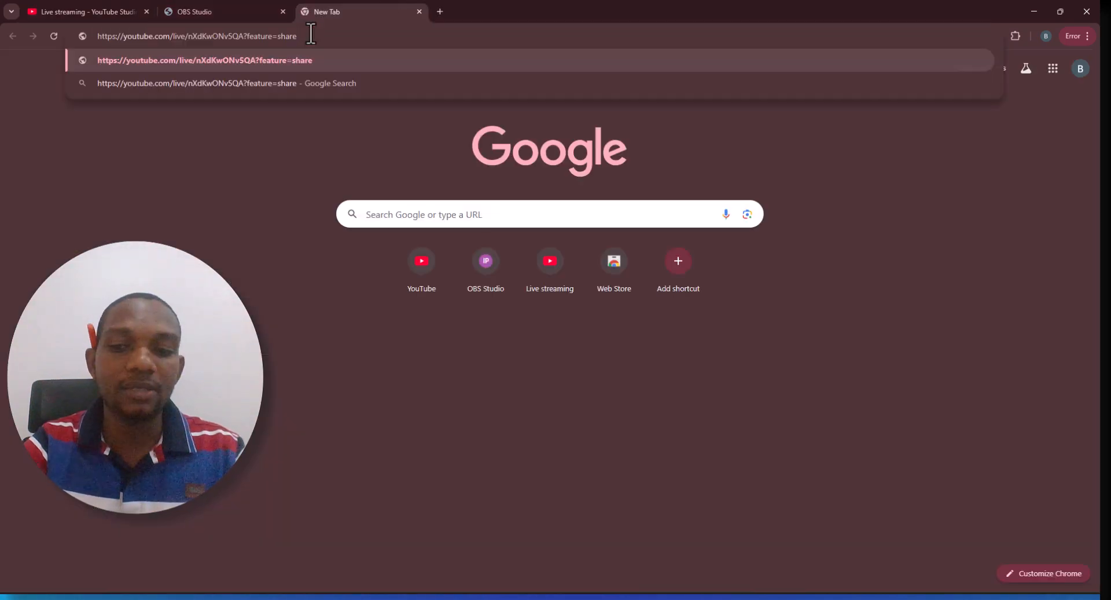
pyautogui.press('Return')
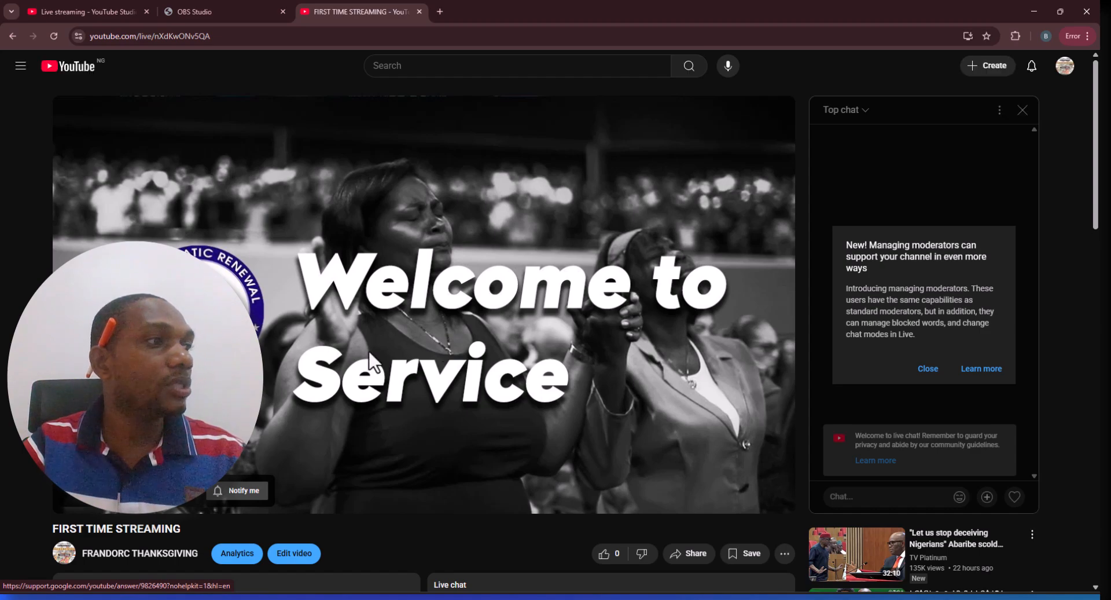
# Switch to OBS Studio and transition the Front Stage scene to the program output
pyautogui.click(210, 13)
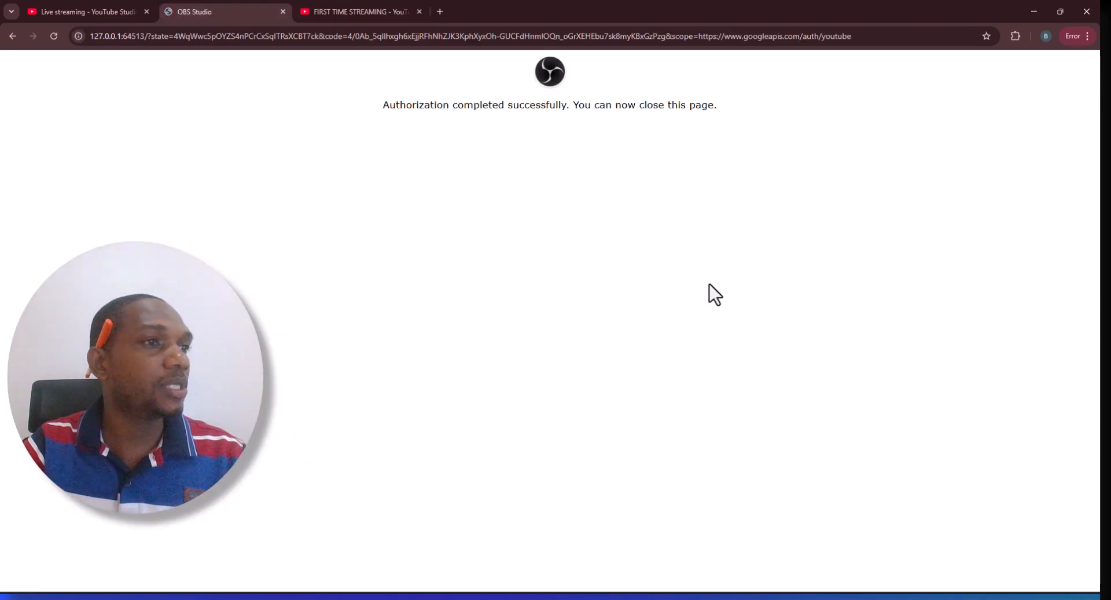
pyautogui.click(790, 597)
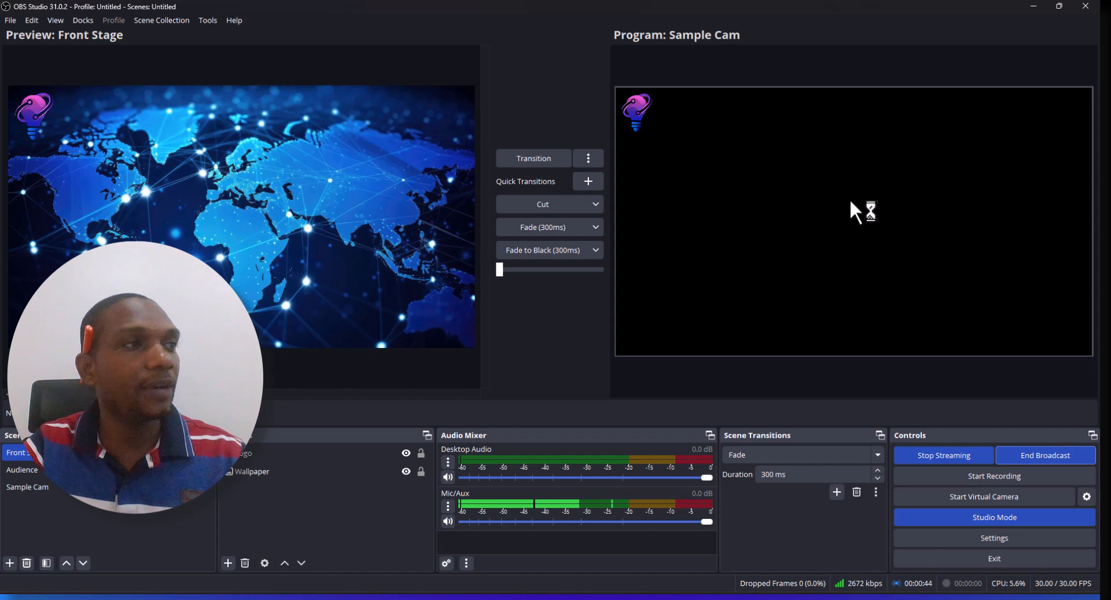
pyautogui.click(531, 153)
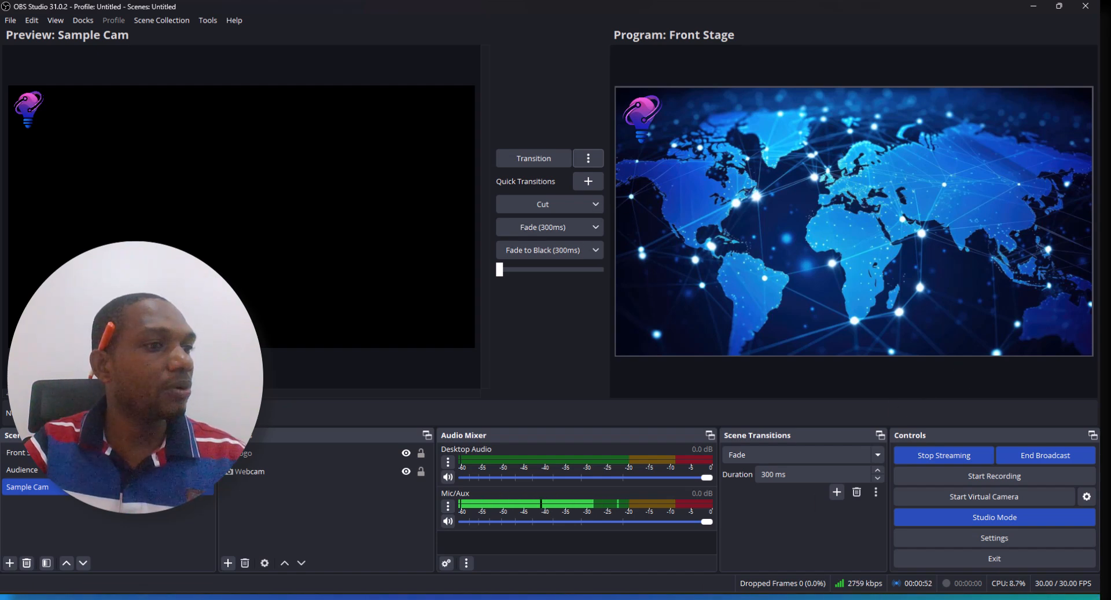
# Return to the browser and check the live stream on the watch page and in YouTube Studio
pyautogui.click(666, 597)
pyautogui.click(349, 14)
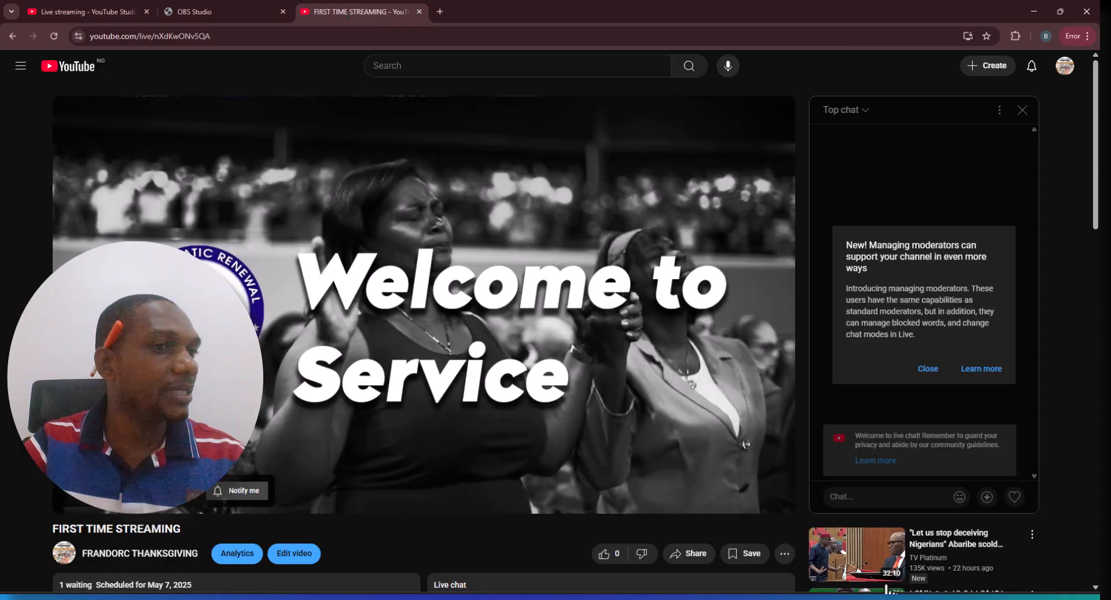
pyautogui.scroll(-2, 538, 386)
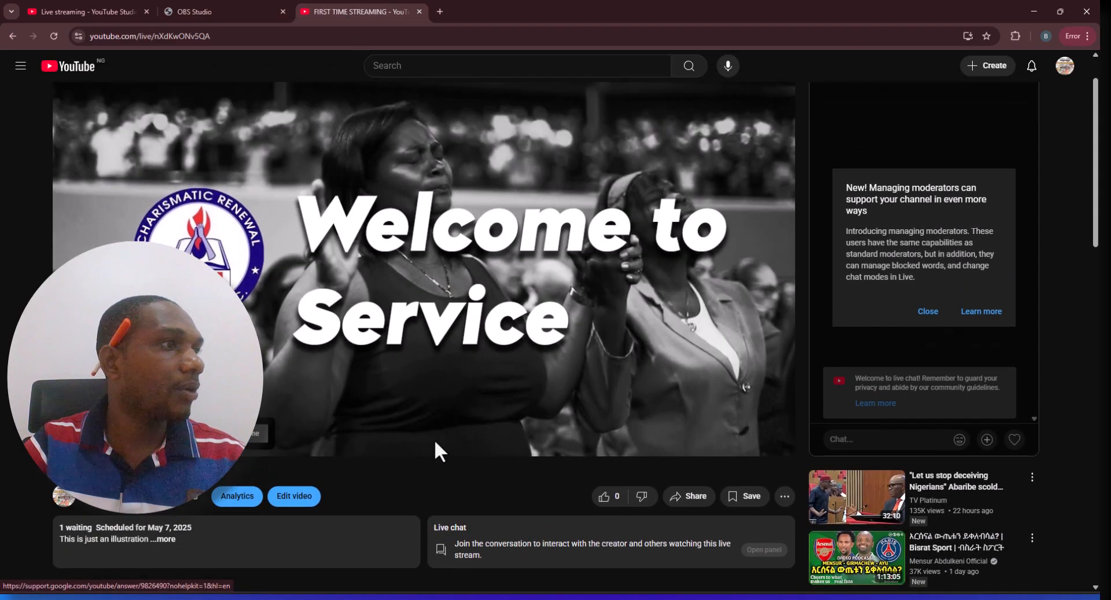
pyautogui.scroll(2, 434, 450)
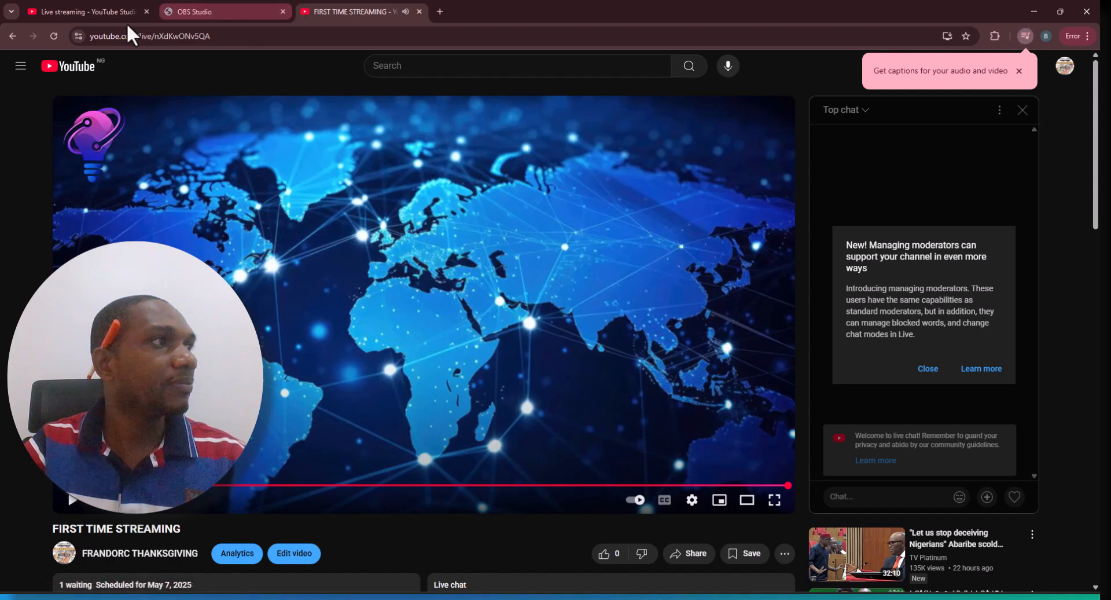
pyautogui.click(93, 12)
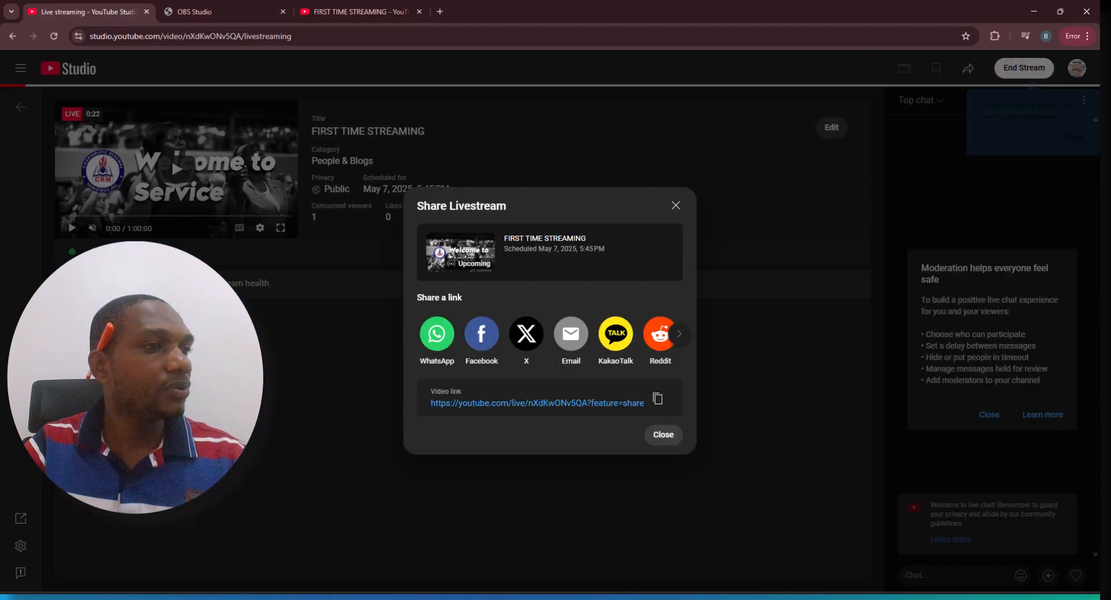
# Switch to OBS Studio and transition the Audience scene to the program output
pyautogui.click(556, 598)
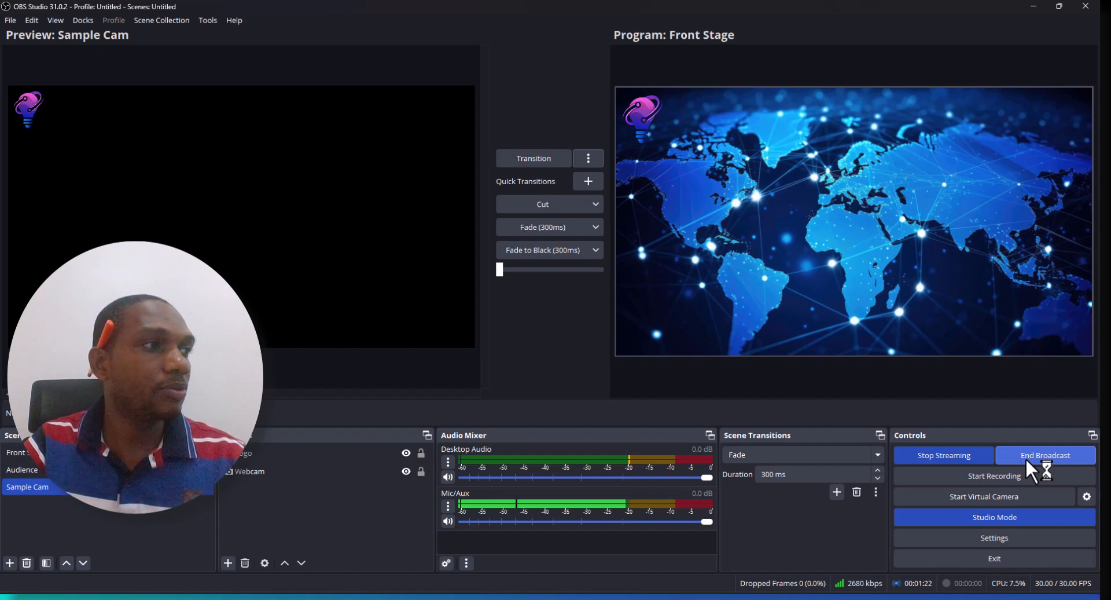
pyautogui.click(23, 469)
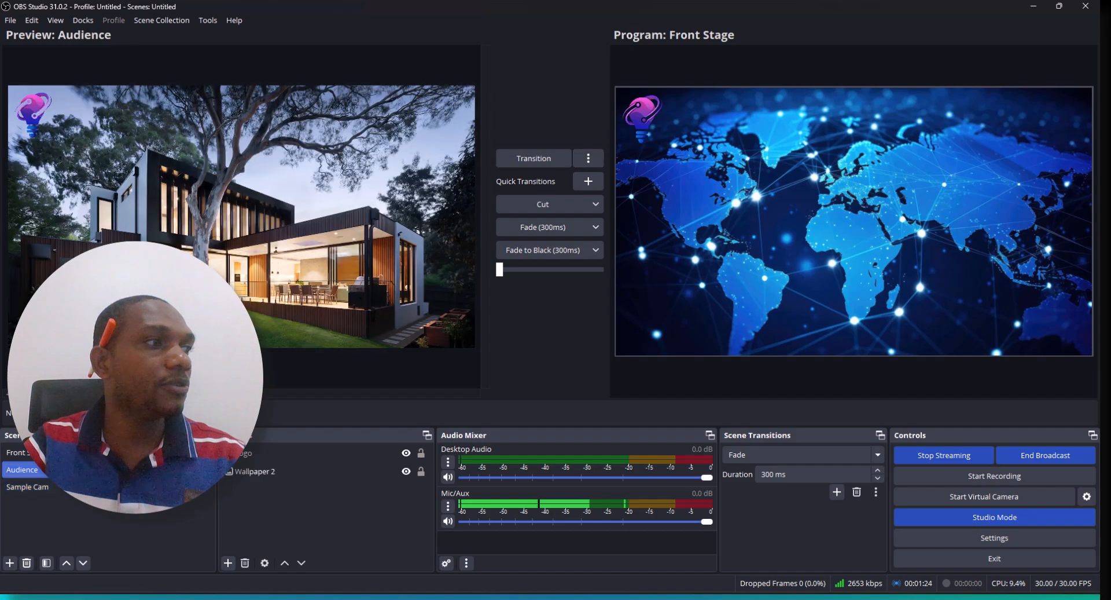
pyautogui.click(532, 156)
pyautogui.click(23, 469)
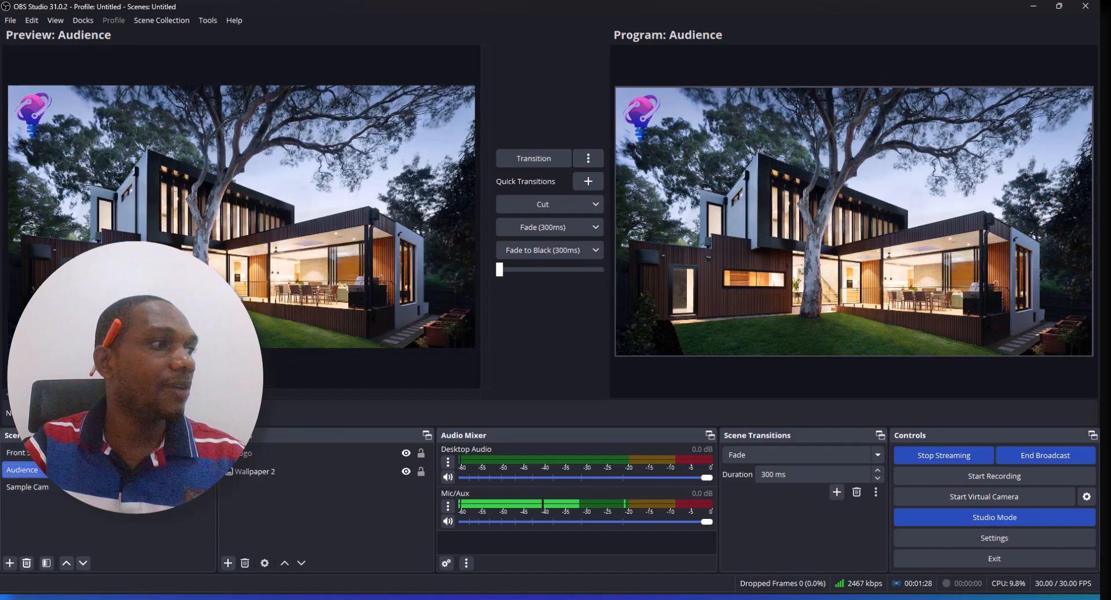
# Load the Sample Cam scene into the preview
pyautogui.click(23, 452)
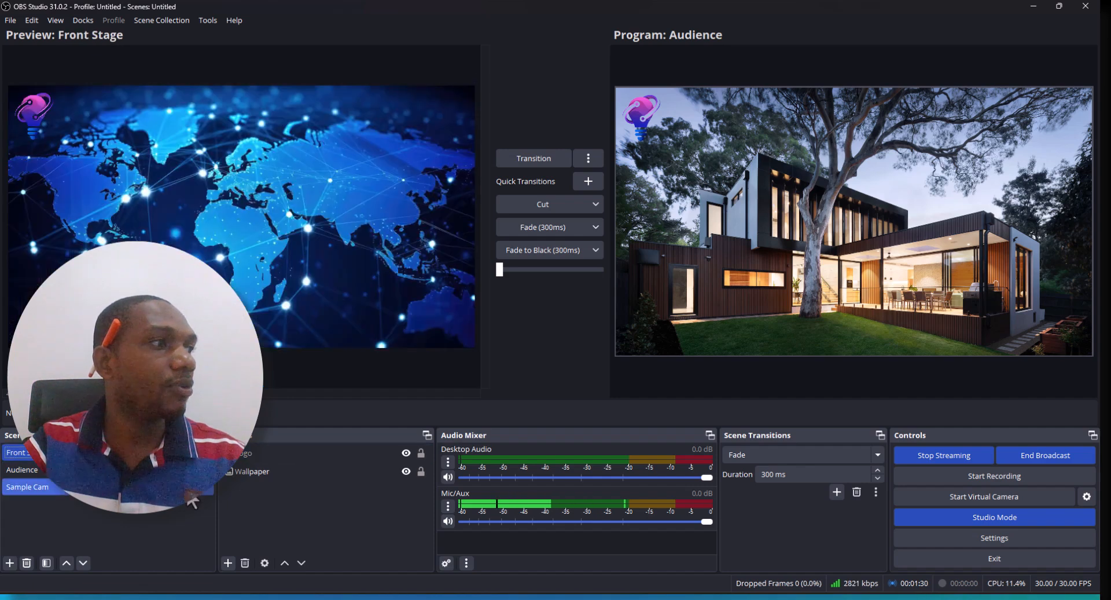
pyautogui.click(27, 487)
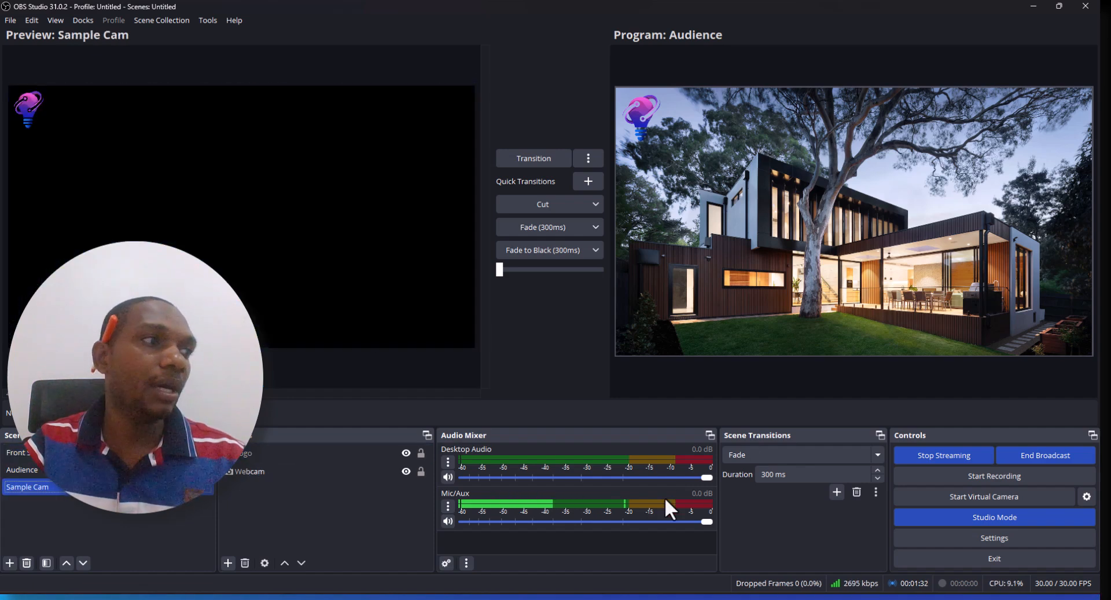